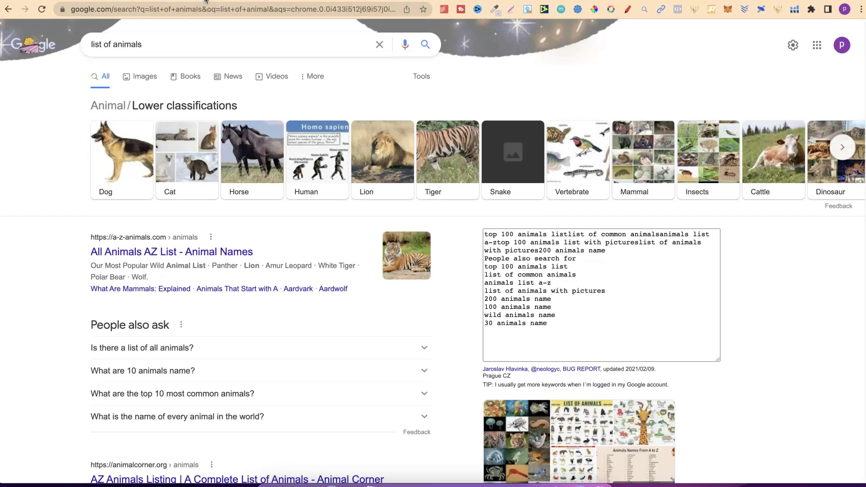
Switch to the Chrome Web Store page for the "People also search for" extraction extension and read its screenshots, overview and additional information
click(201, 2)
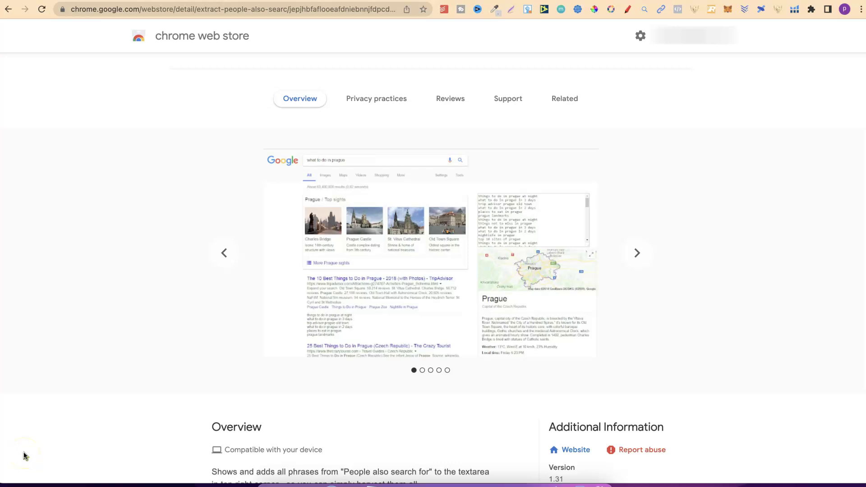
scroll(863, 160, down, 5)
scroll(863, 160, down, 2)
scroll(861, 175, up, 4)
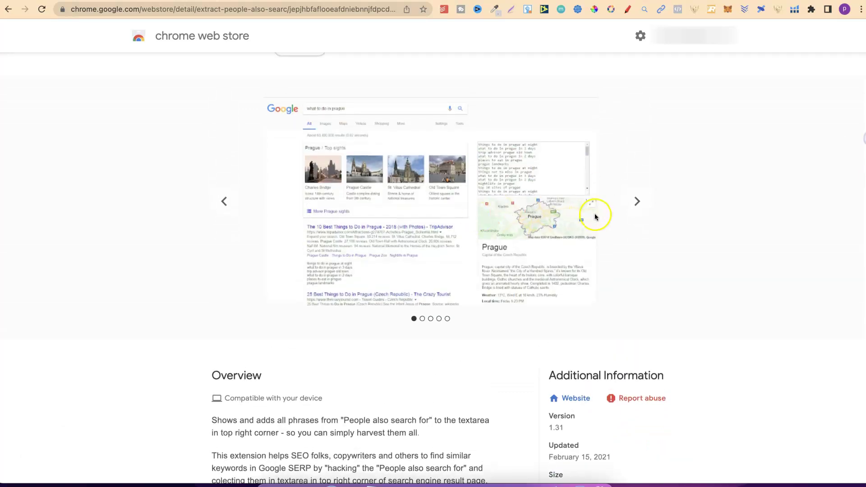
scroll(863, 144, down, 4)
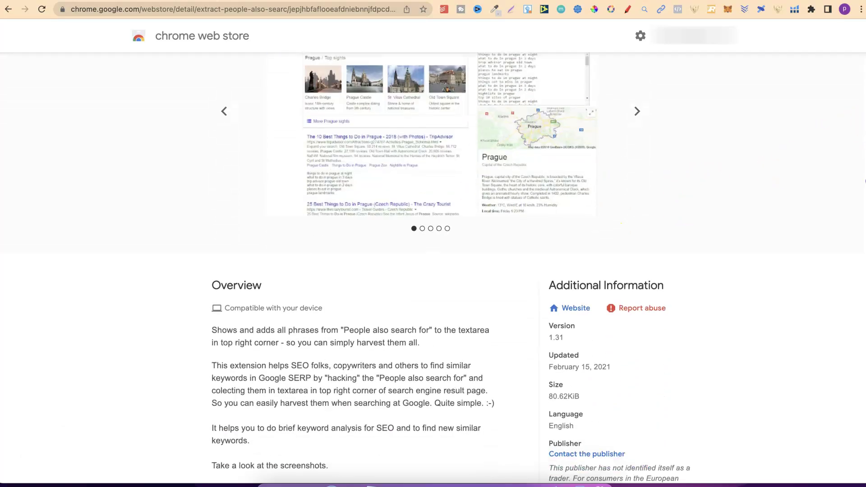
scroll(863, 180, down, 4)
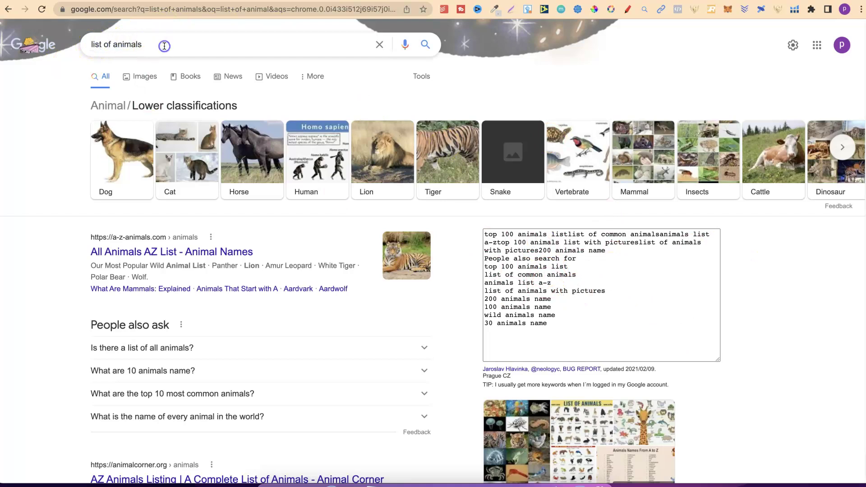
On the Google results for "list of animals", select all the phrases in the extracted keyword box
drag(548, 323, 482, 231)
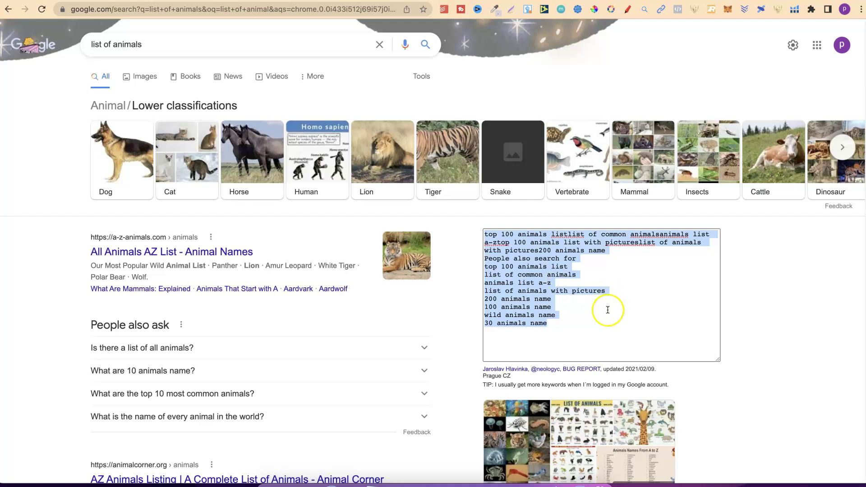
click(599, 321)
drag(573, 334, 474, 227)
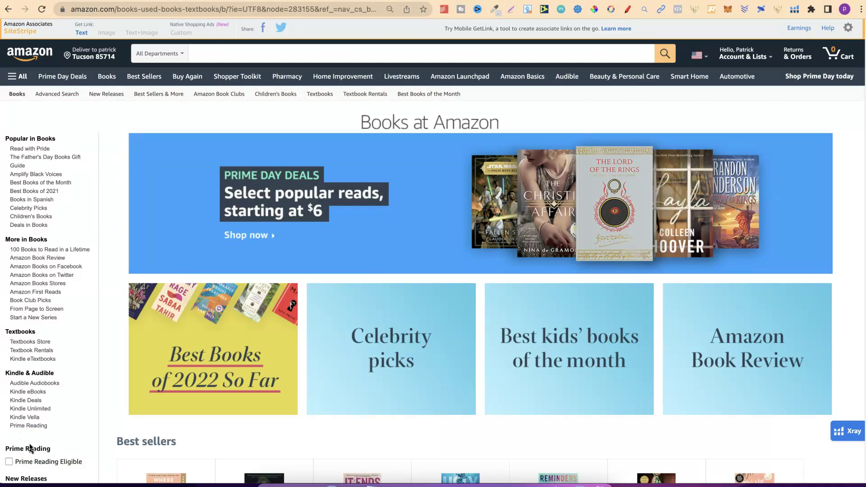
On Amazon's Books page, enter "coloring book for girls" in the search to view the default suggestions
click(223, 52)
text(coli)
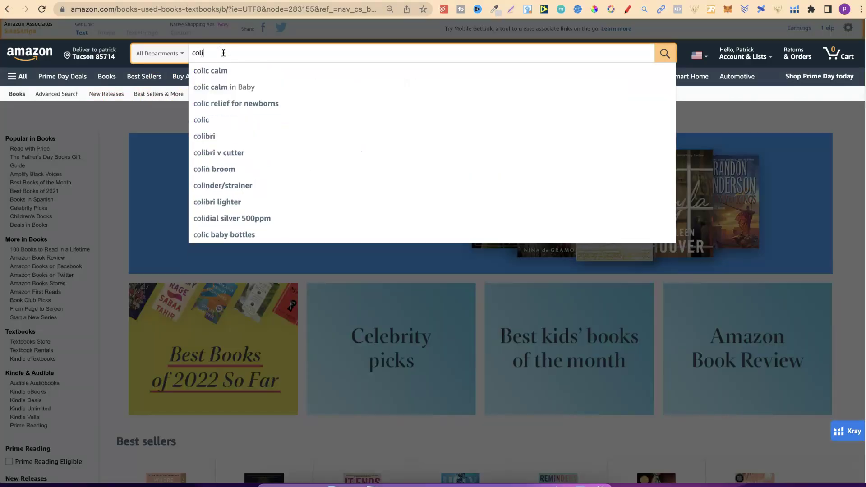
key(BackSpace)
text(oring)
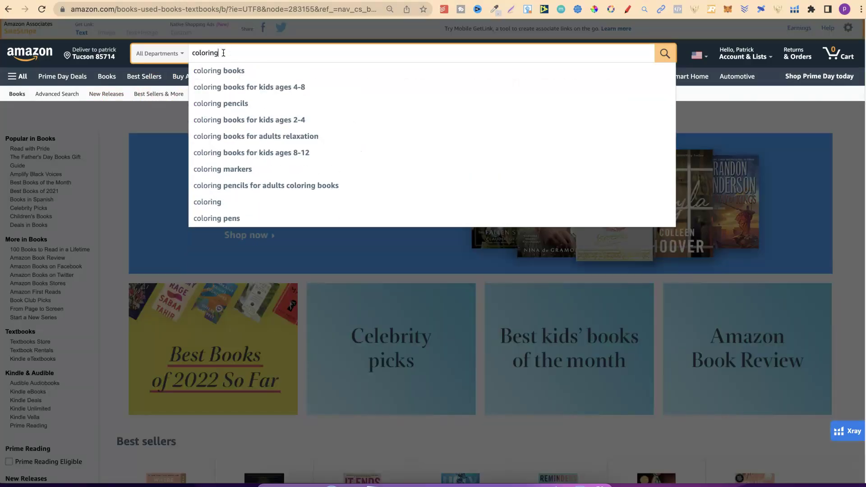
text( book)
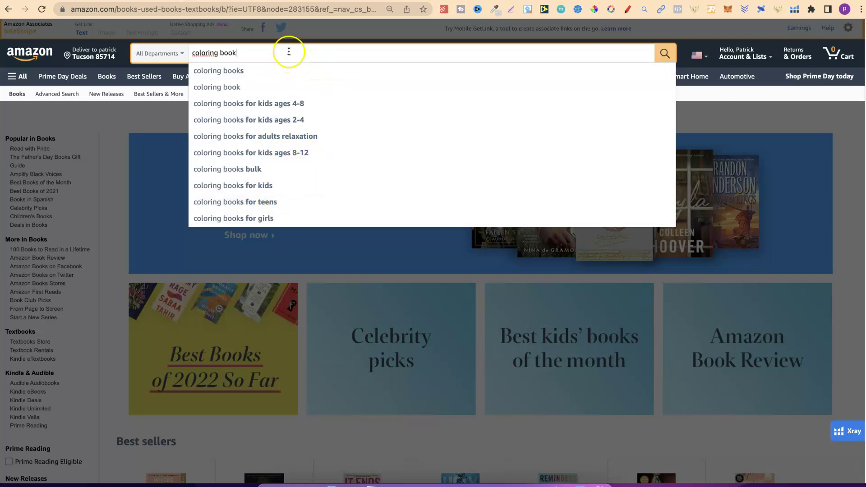
text(for girls)
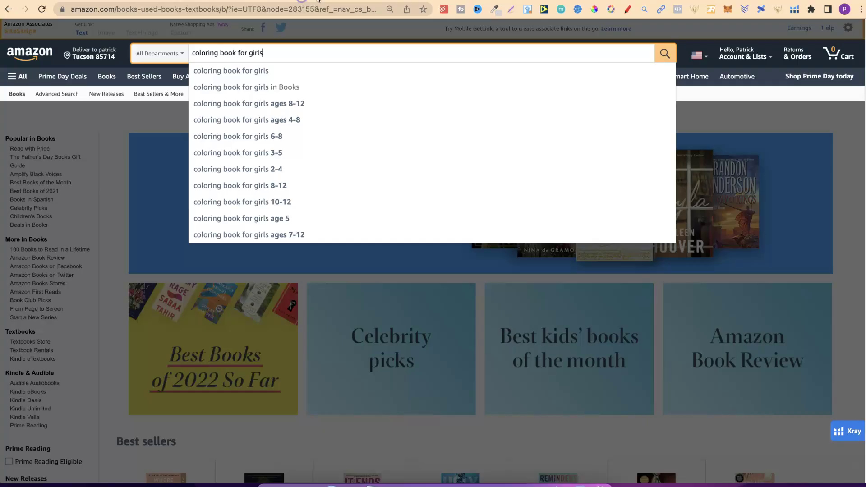
Turn on the Amazon Search Suggestion Expander extension and close its popup
click(777, 9)
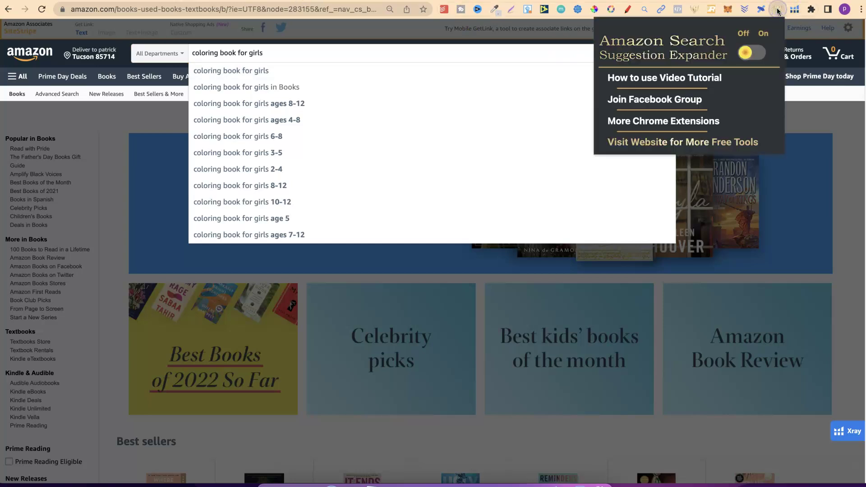
click(745, 54)
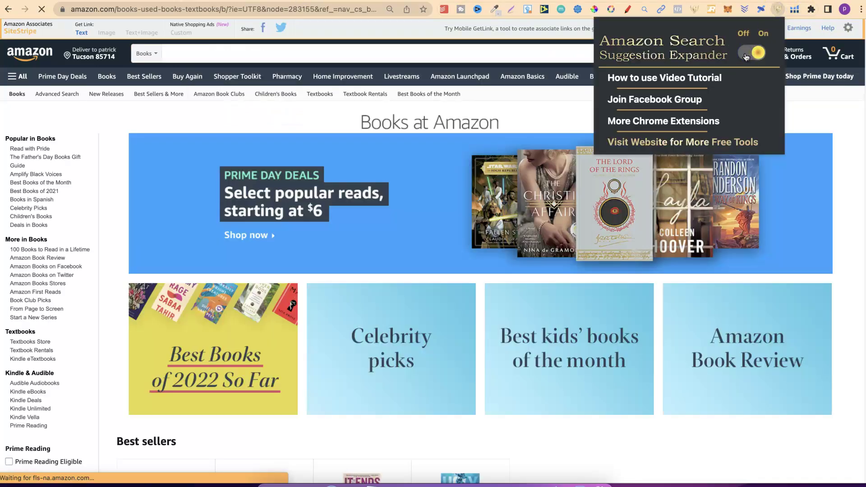
click(573, 110)
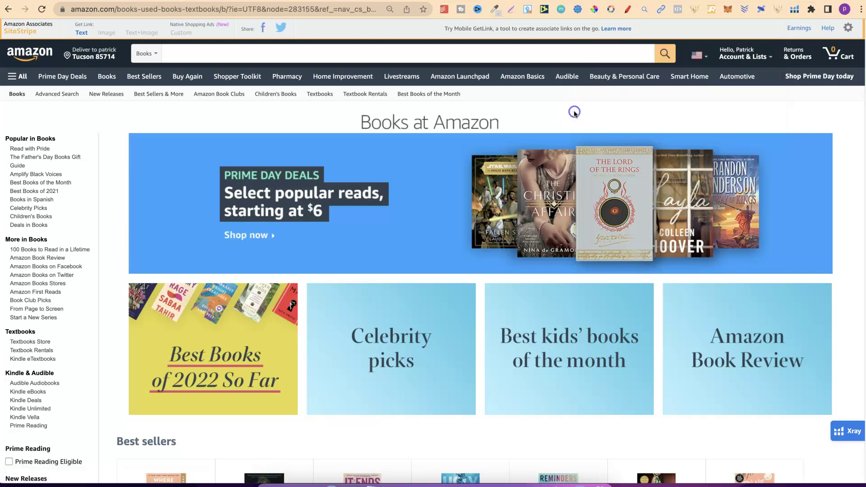
Set the Amazon search scope to All Departments and enter "coloring books for girls" as the search phrase
click(134, 57)
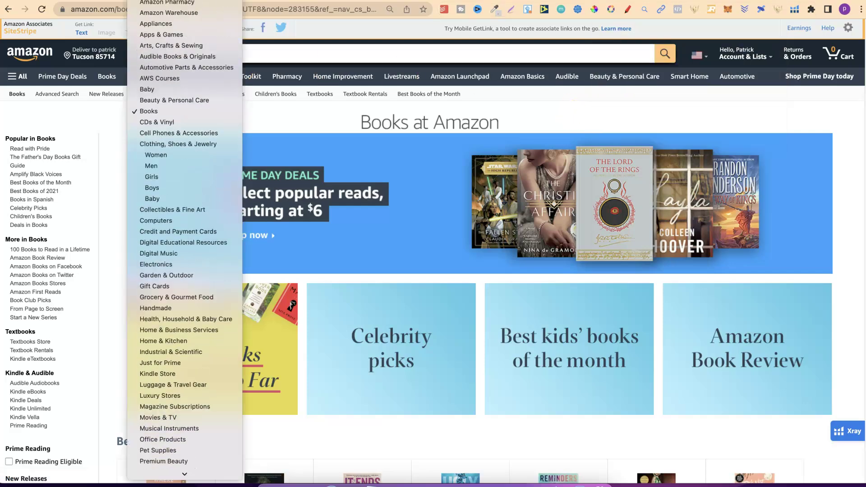
click(248, 31)
click(251, 54)
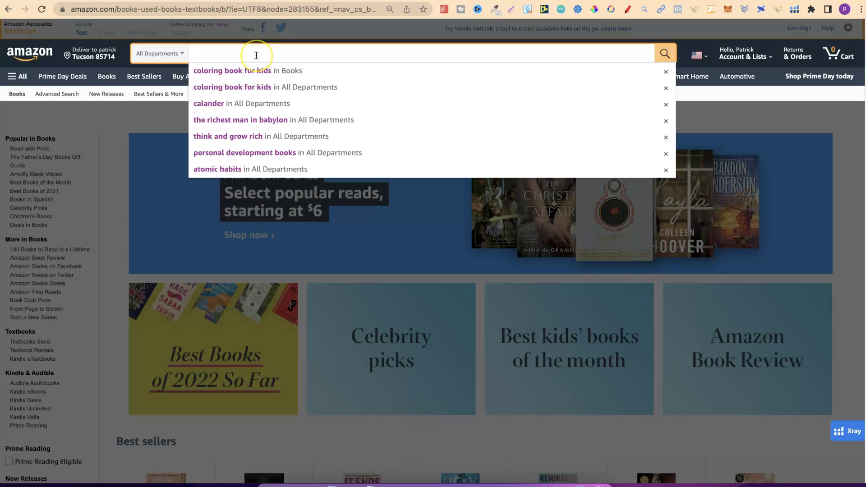
text(coloirng bo)
key(BackSpace)
key(BackSpace)
key(BackSpace)
key(BackSpace)
key(BackSpace)
key(BackSpace)
key(BackSpace)
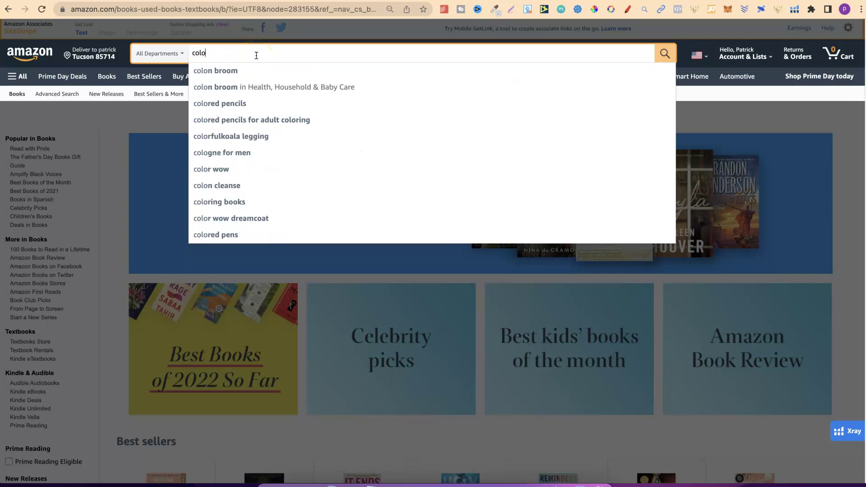
text(ring books for girls)
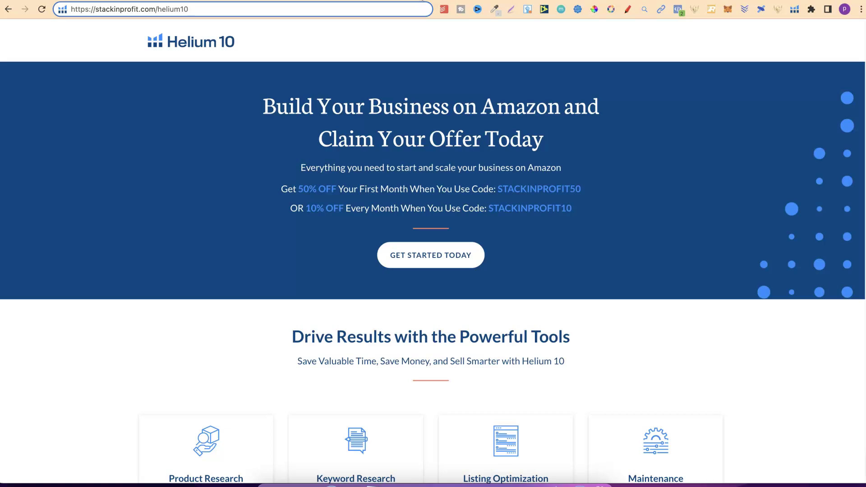
Return to Amazon, open the results for the primary suggestion "coloring books for girls", and copy the Mermaid Coloring Book's ASIN
click(423, 2)
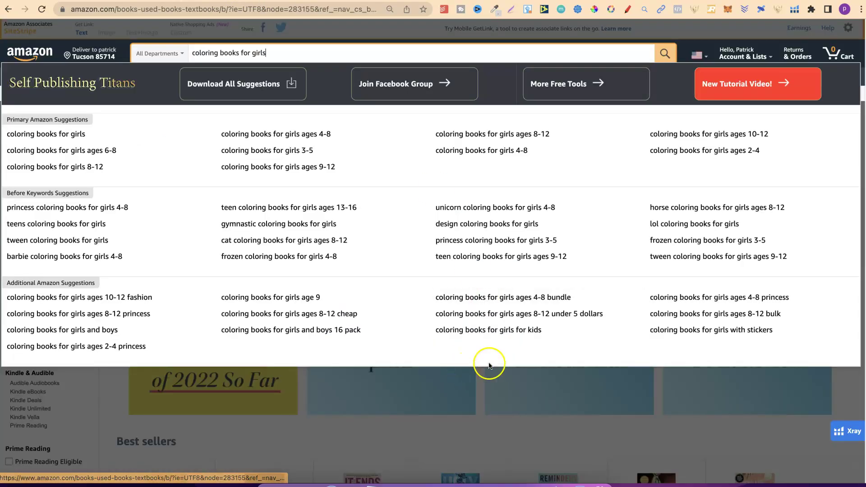
click(87, 137)
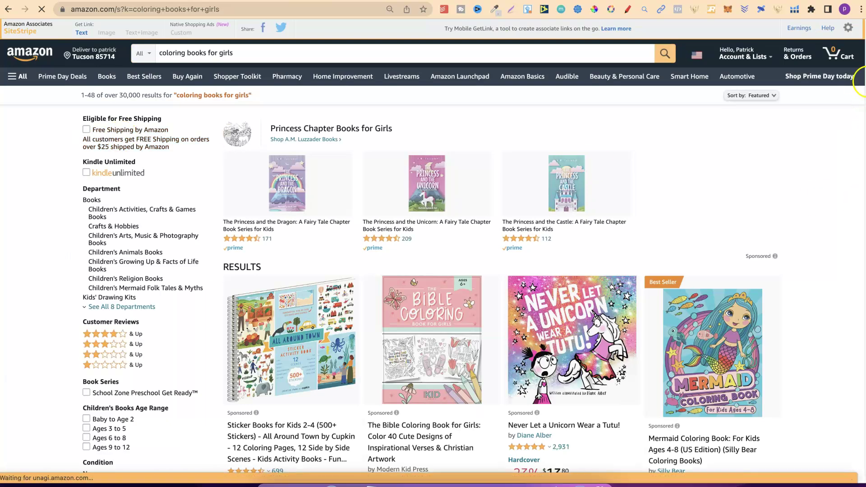
scroll(861, 34, down, 10)
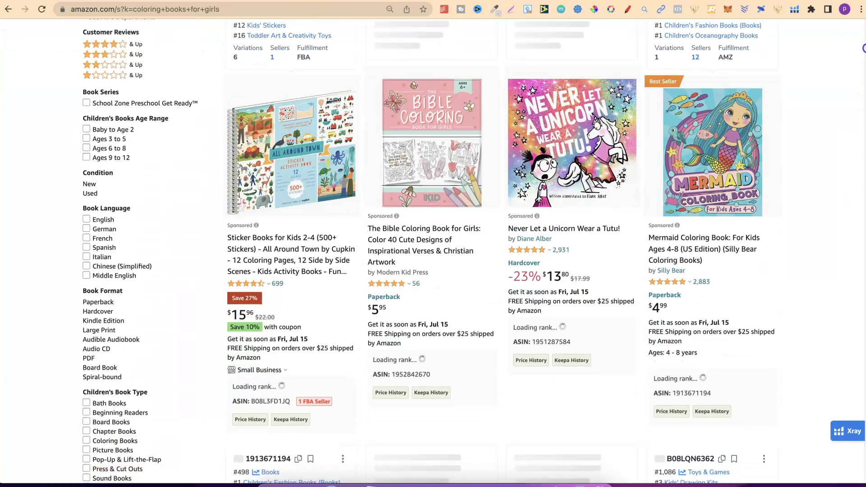
scroll(862, 57, down, 8)
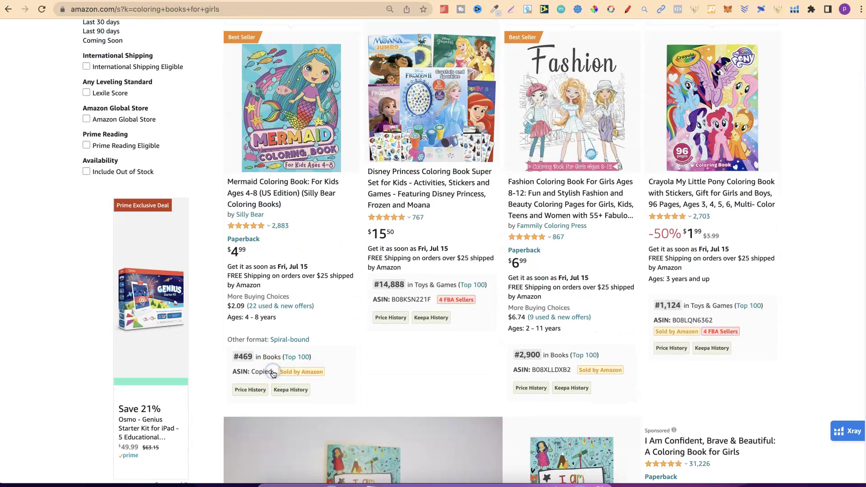
click(277, 0)
click(169, 114)
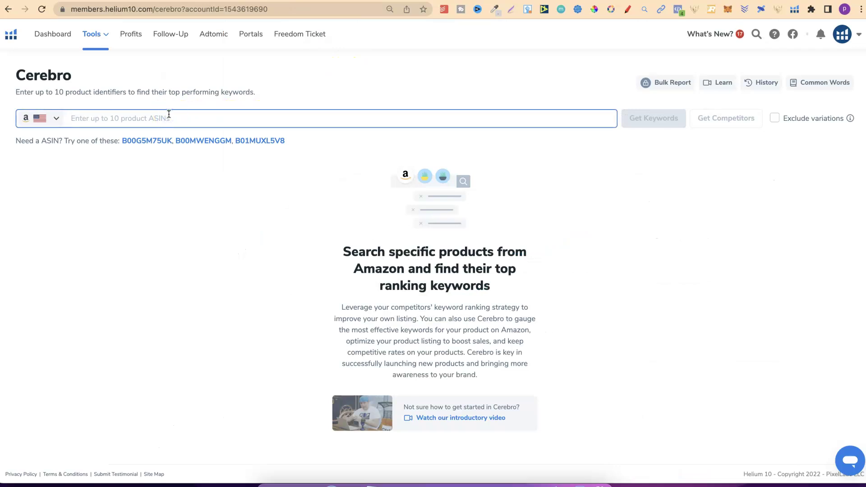
key(super+v)
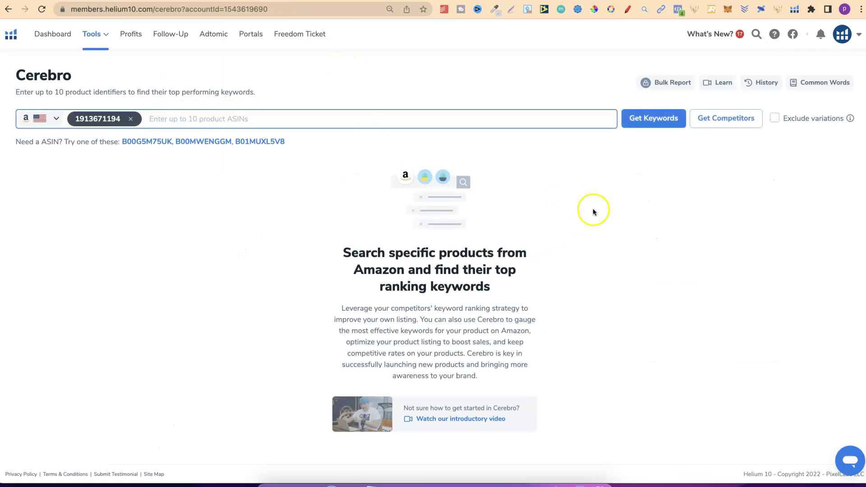
click(660, 127)
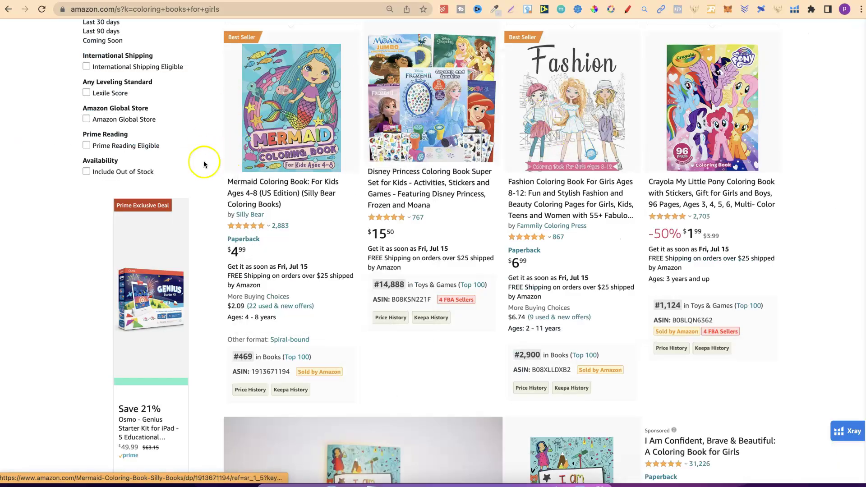
mouse_move(297, 165)
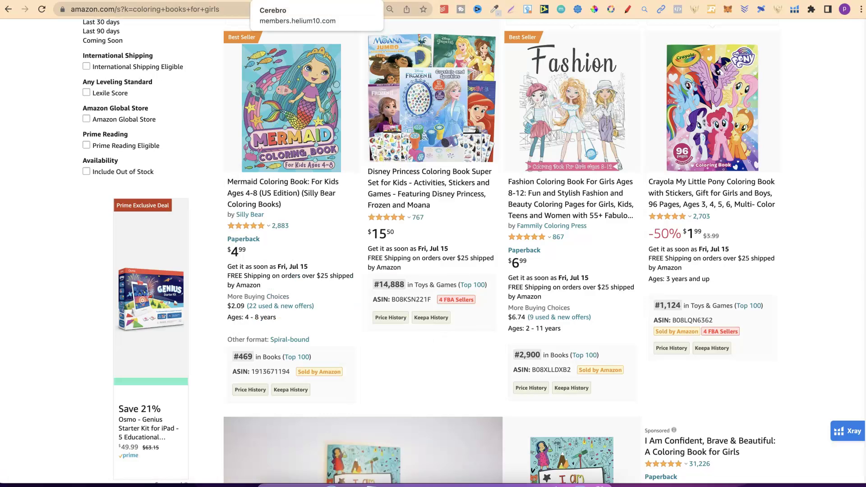
click(297, 1)
click(647, 119)
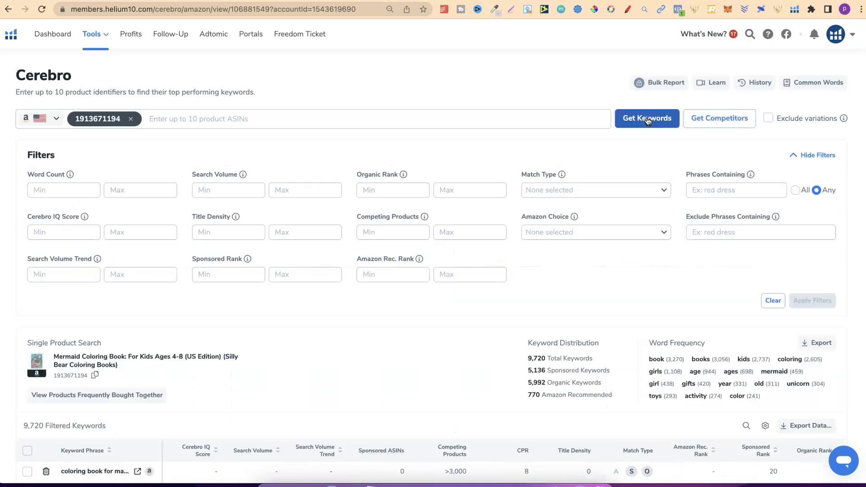
Highlight the total keyword figure in Cerebro, view the Mermaid Coloring Book's product details on Amazon, and return to Cerebro
drag(527, 360, 547, 360)
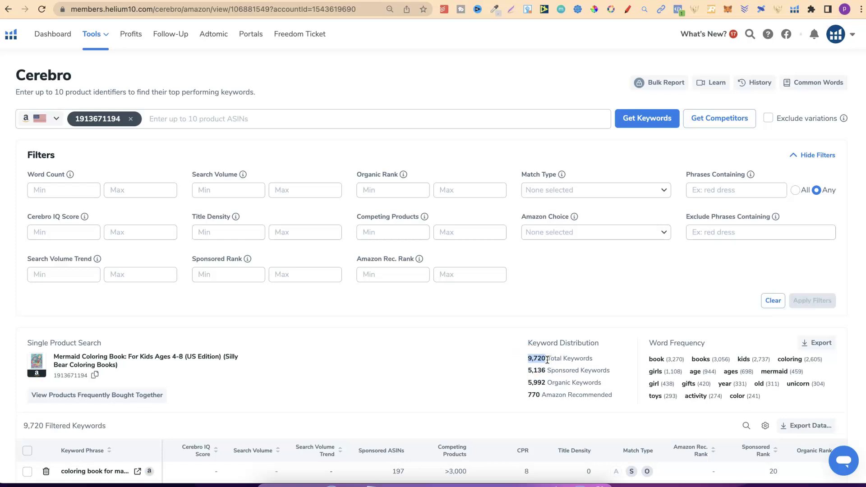
click(222, 4)
mouse_move(281, 127)
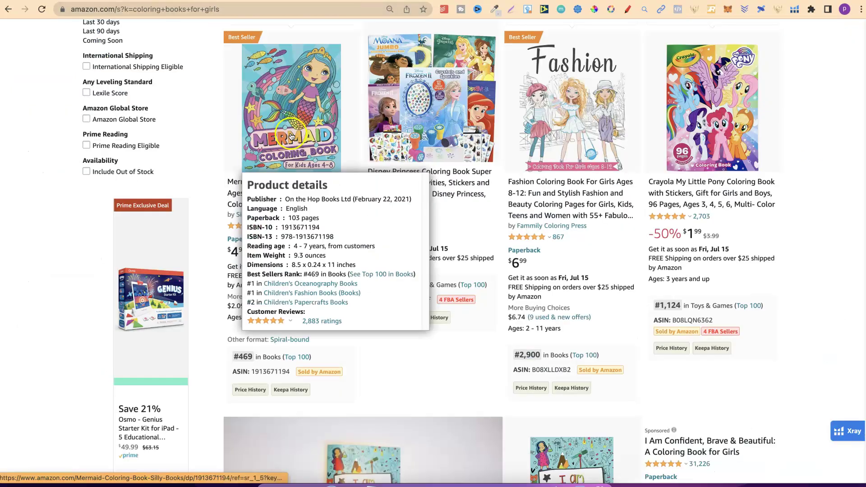
key(ctrl+shift+Tab)
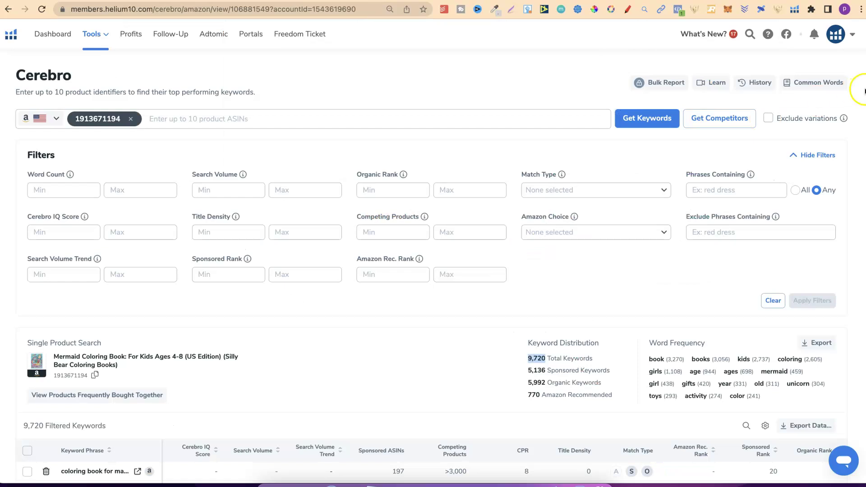
Widen the Keyword Phrase column to show the full phrases and review the Cerebro keyword table
scroll(858, 89, down, 4)
scroll(863, 199, down, 4)
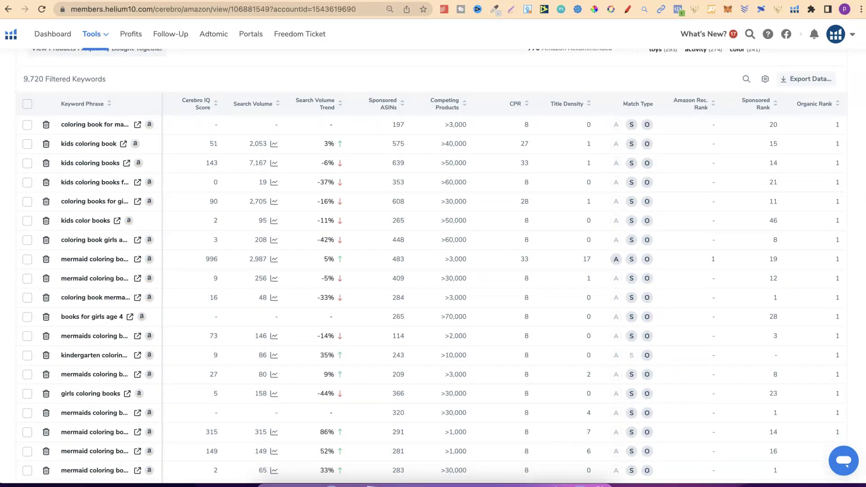
drag(161, 99, 230, 104)
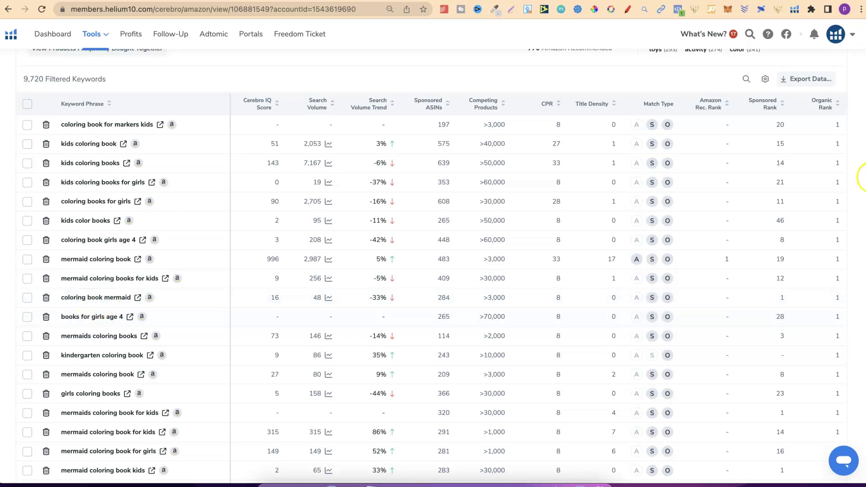
scroll(861, 176, down, 5)
scroll(861, 207, down, 3)
scroll(861, 207, up, 4)
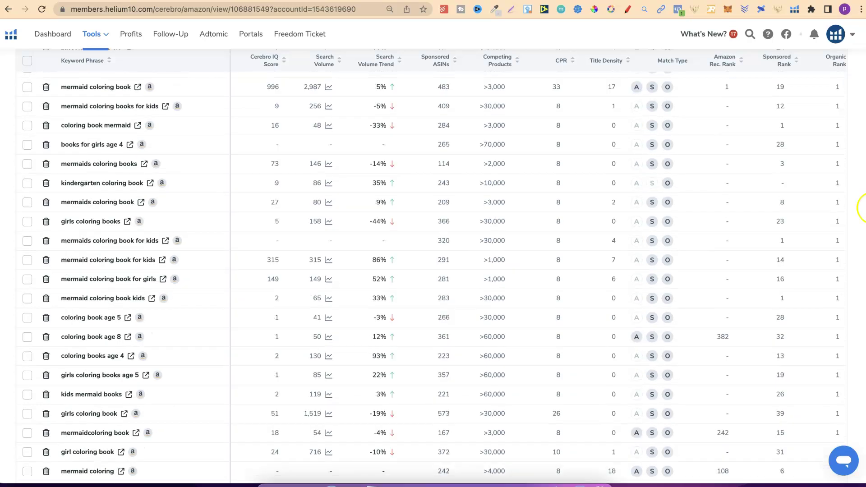
scroll(861, 208, up, 8)
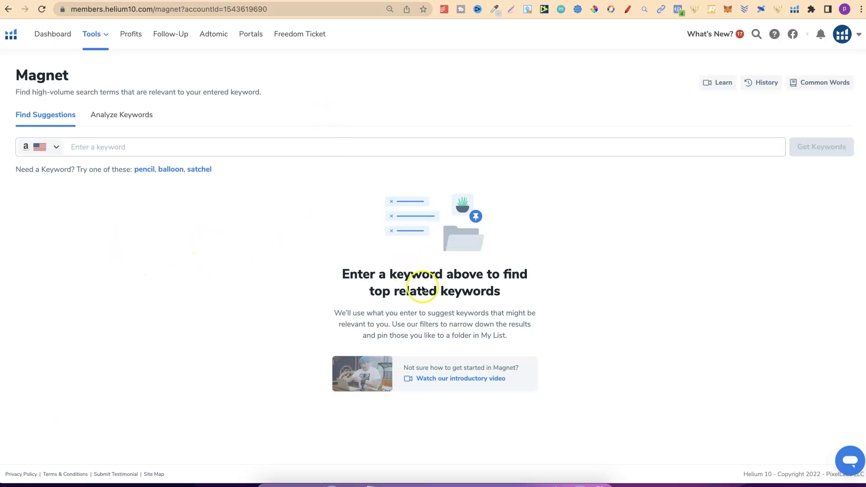
Enter the suggested keyword "coloring book for girls" in Magnet and get its related keywords
click(167, 147)
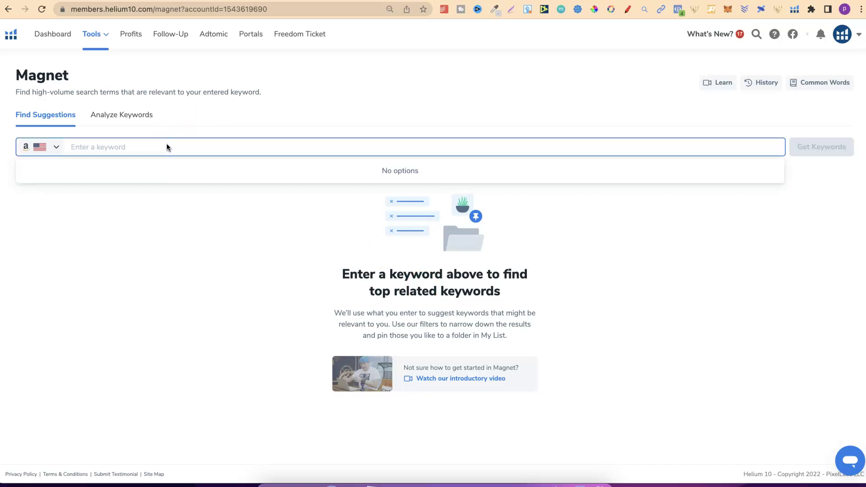
text(coloring book for girls)
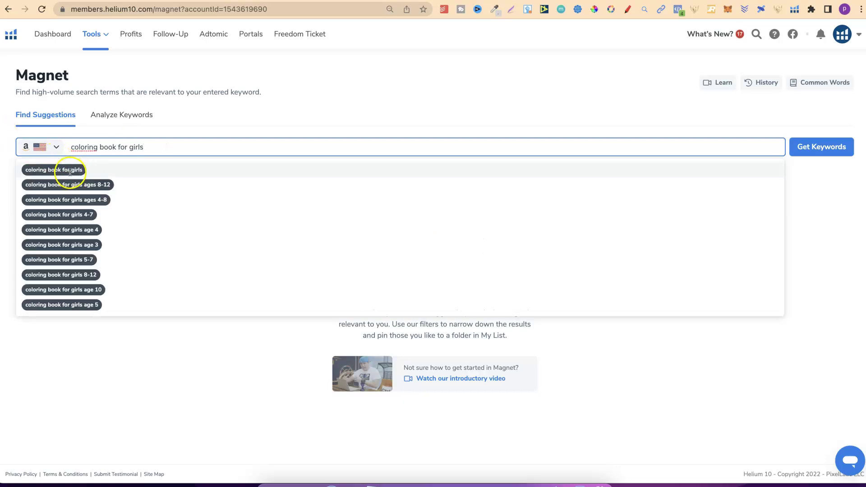
click(70, 171)
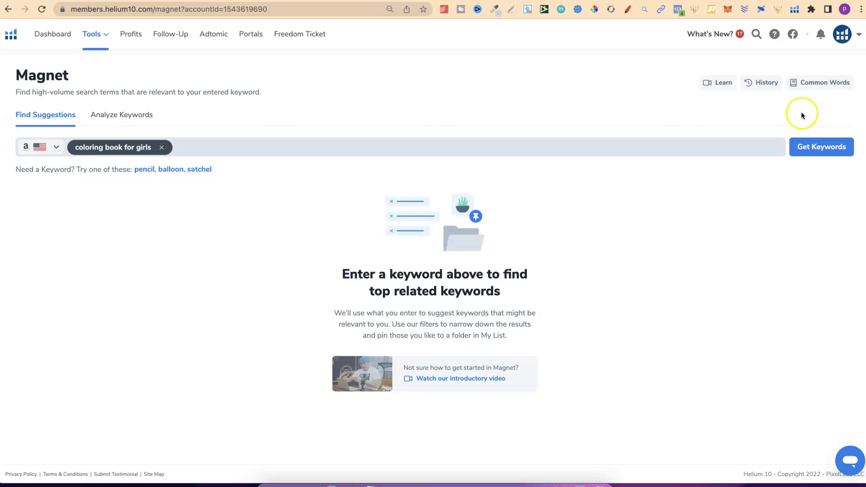
click(808, 153)
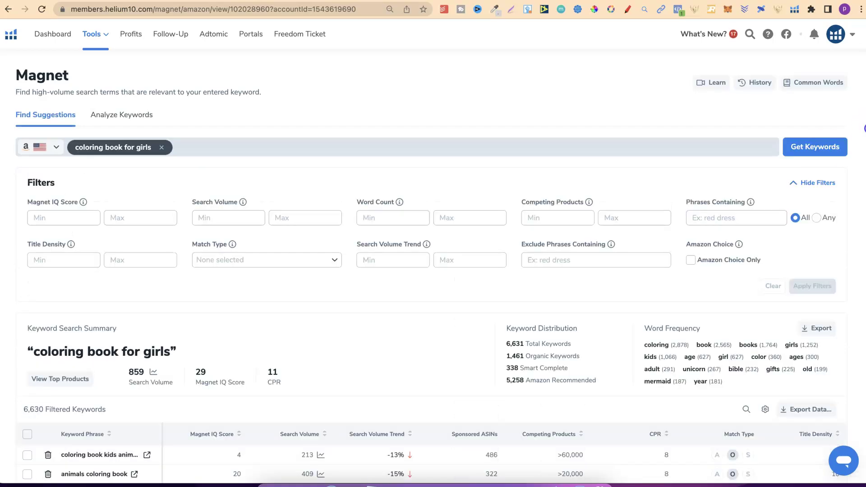
Go to the Magnet keyword table and widen the Keyword Phrase column to show the full phrases
scroll(808, 157, down, 4)
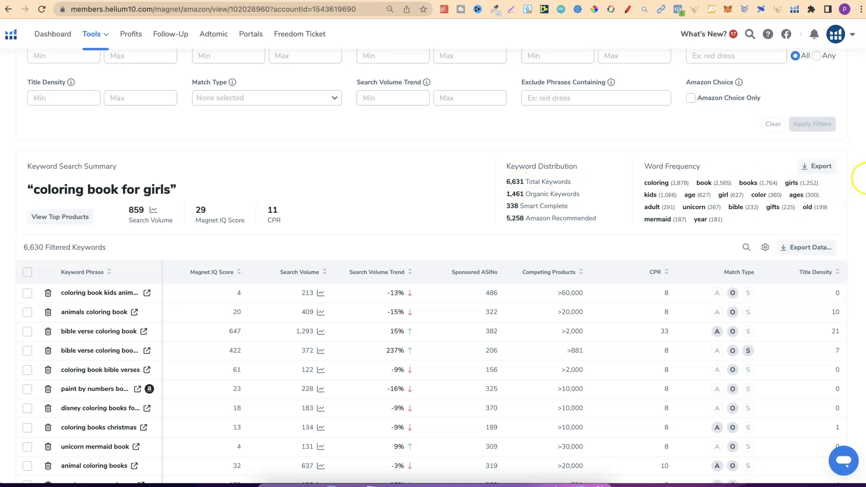
scroll(862, 190, down, 3)
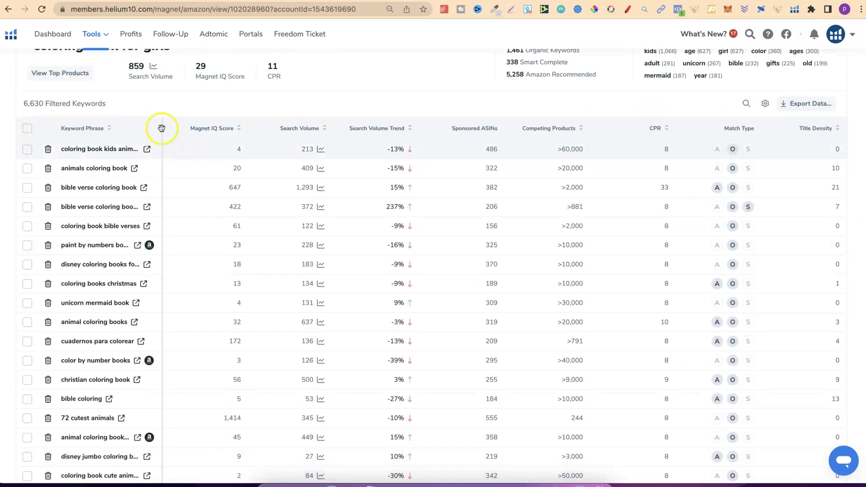
drag(162, 127, 240, 127)
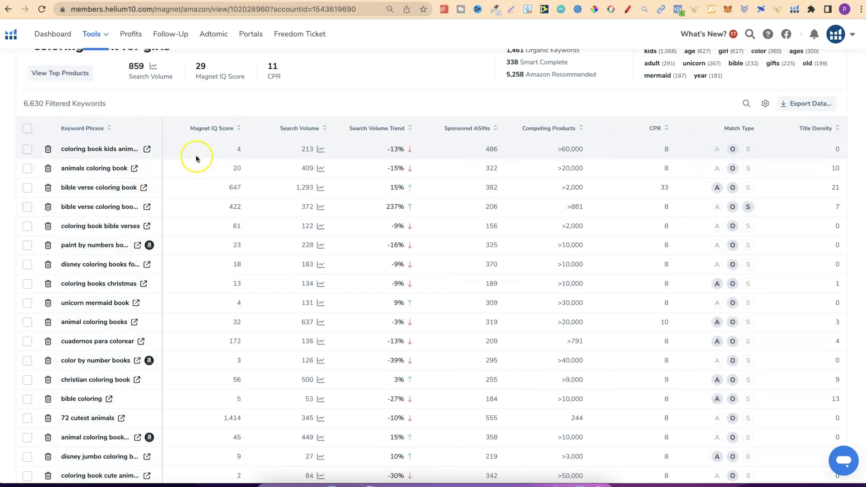
drag(162, 128, 227, 133)
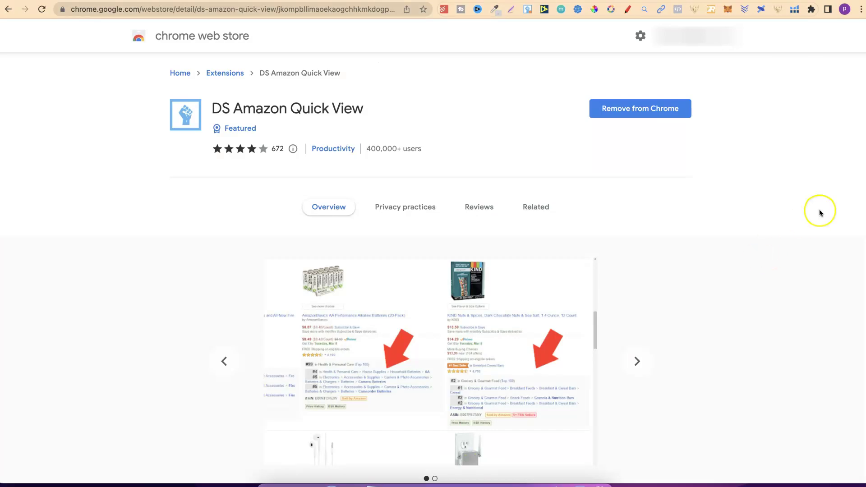
In Amazon's "coloring books for girls" results, highlight the sales ranks of the Crayola My Little Pony and Fashion coloring books and review neighbouring listings
drag(863, 200, 864, 243)
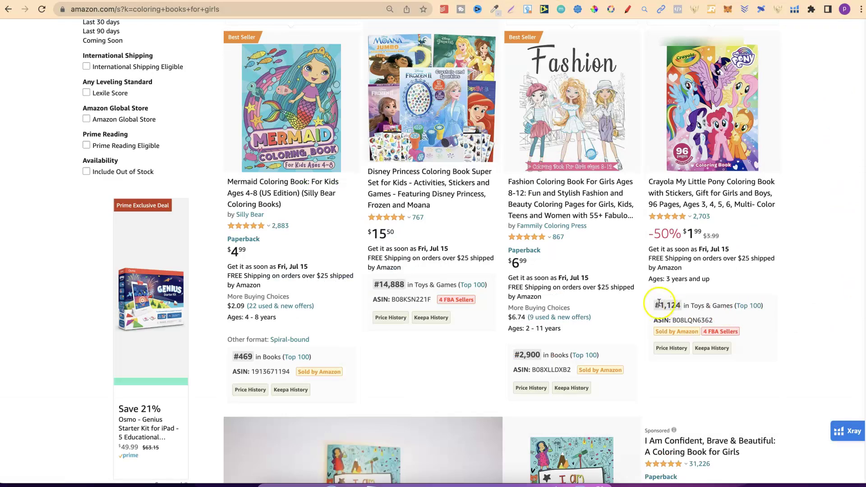
drag(656, 304, 680, 307)
drag(541, 359, 515, 361)
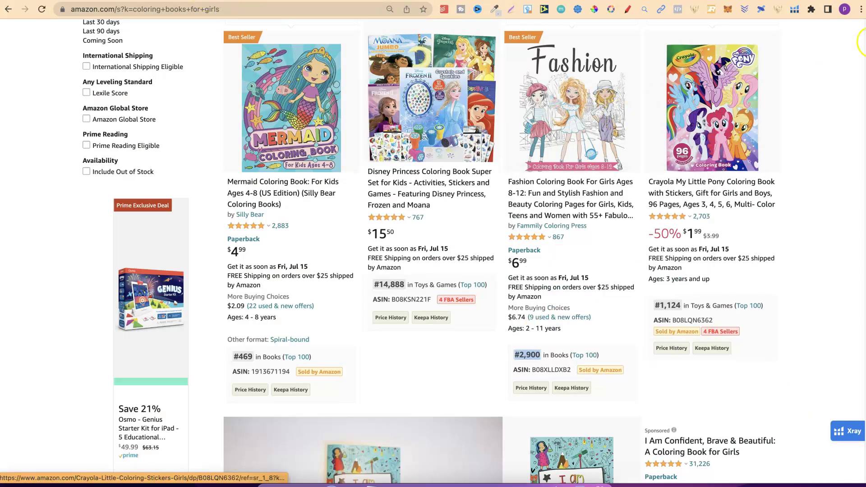
scroll(496, 253, up, 4)
scroll(495, 253, up, 10)
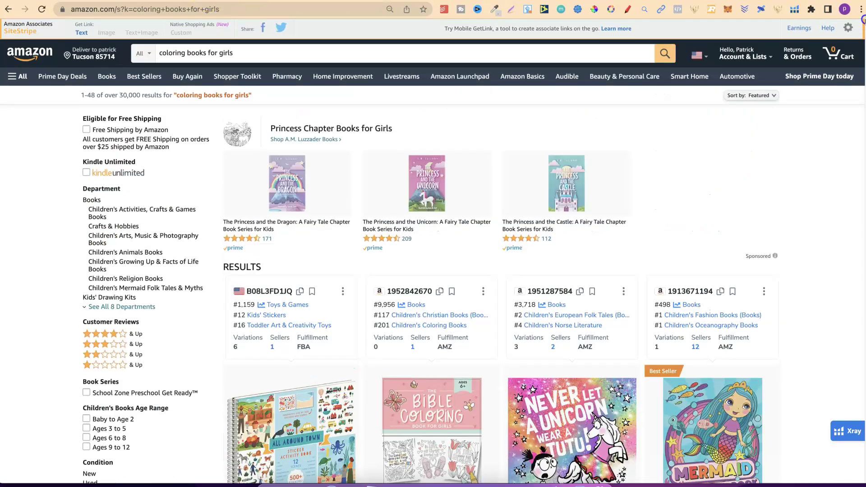
scroll(496, 252, down, 12)
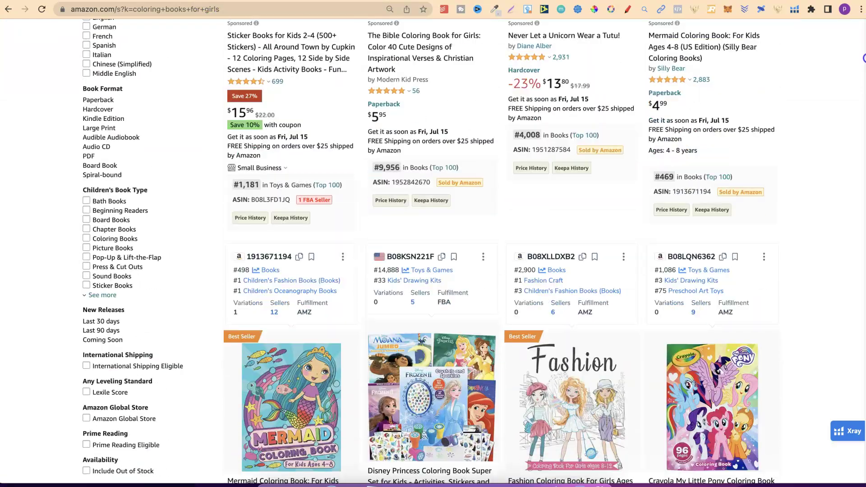
scroll(496, 253, down, 3)
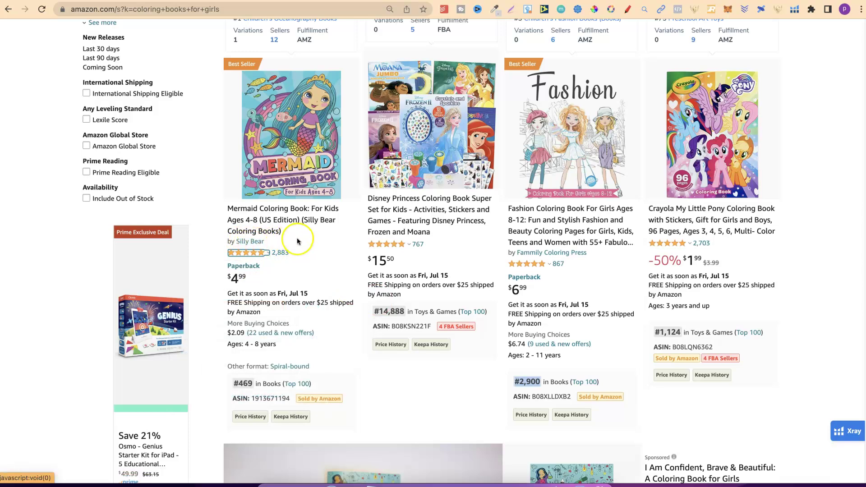
Open the Silly Bear author page from the Mermaid Coloring Book listing in a new tab and filter its titles to Paperback
right_click(243, 245)
click(289, 259)
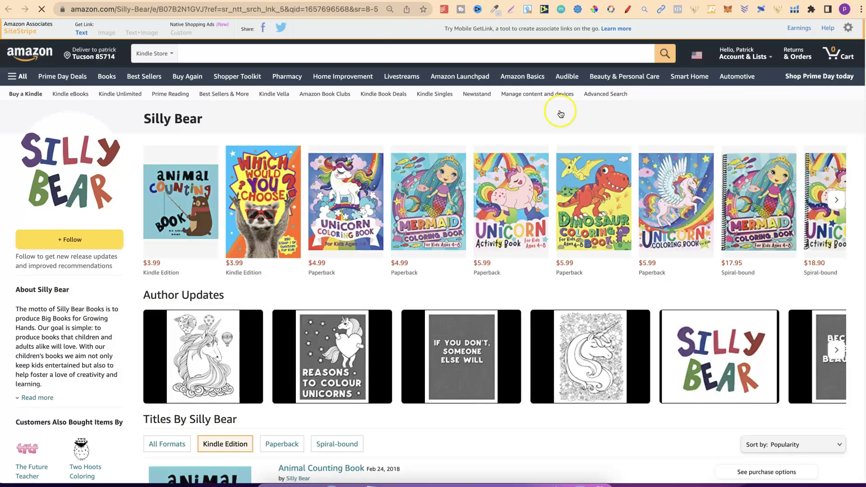
scroll(863, 68, down, 10)
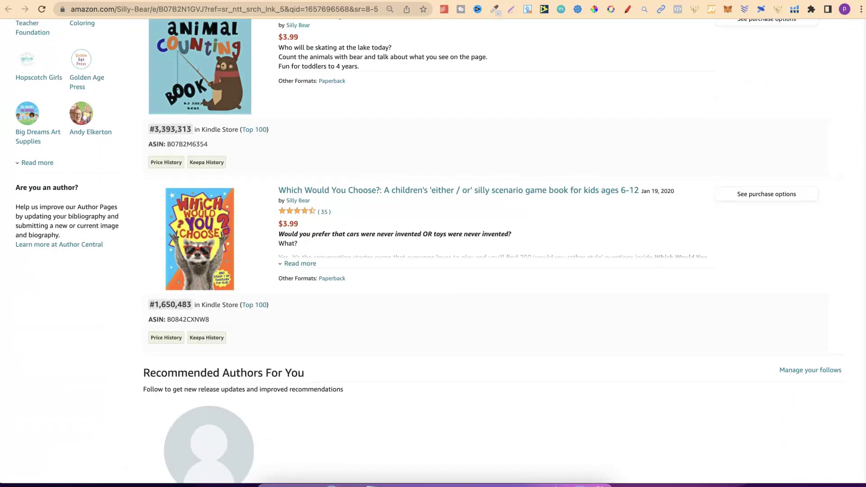
scroll(431, 251, up, 4)
click(287, 177)
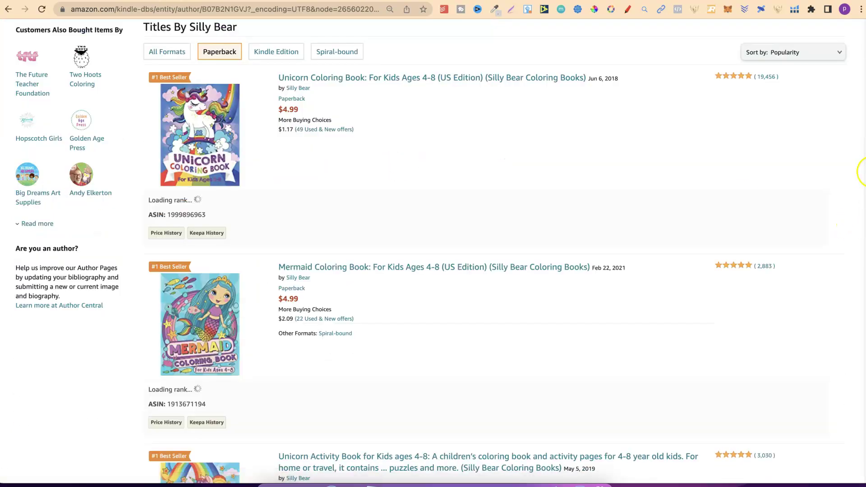
Review the sales ranks of Silly Bear's paperback titles and return to the "coloring books for girls" results
scroll(862, 123, down, 1)
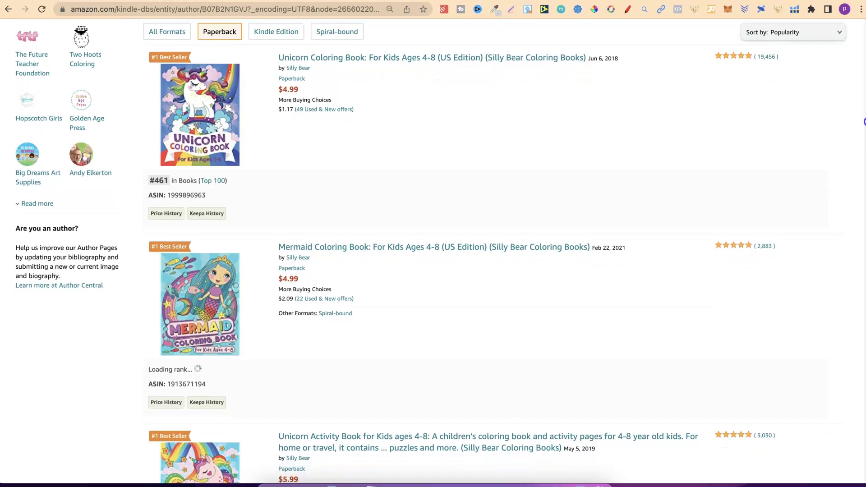
scroll(863, 122, down, 1)
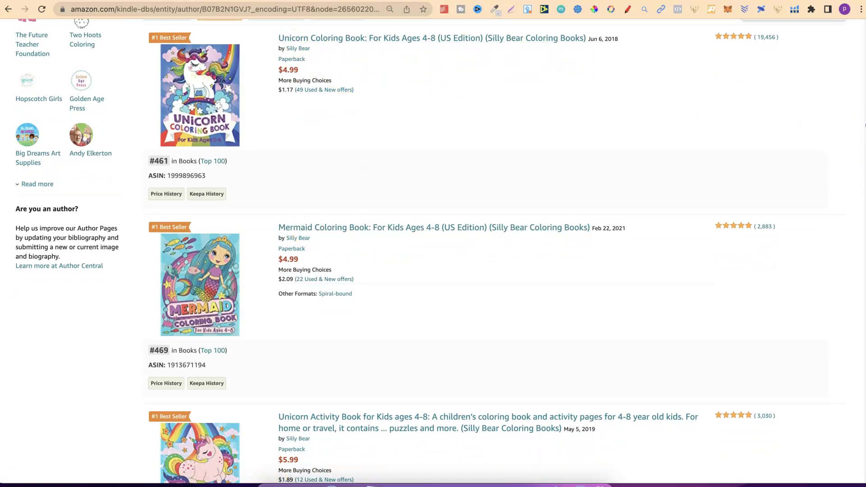
scroll(864, 124, down, 10)
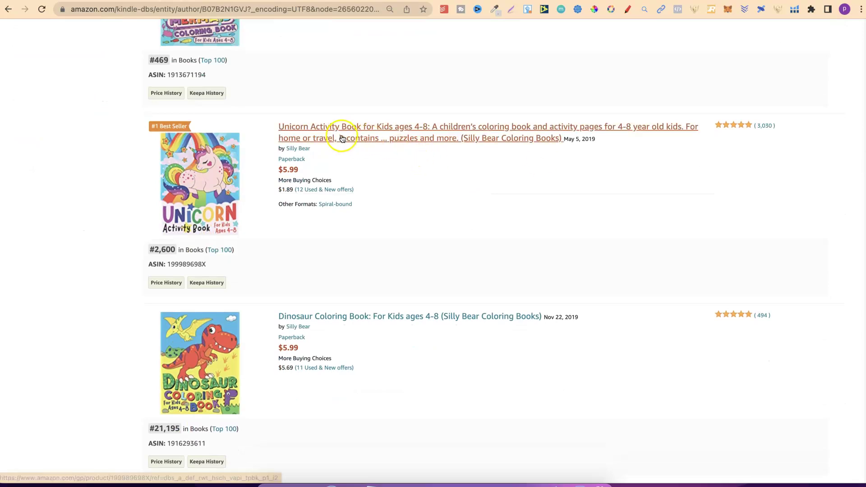
mouse_move(862, 166)
mouse_down()
mouse_move(863, 292)
mouse_move(864, 31)
mouse_up()
key(super+bracketleft)
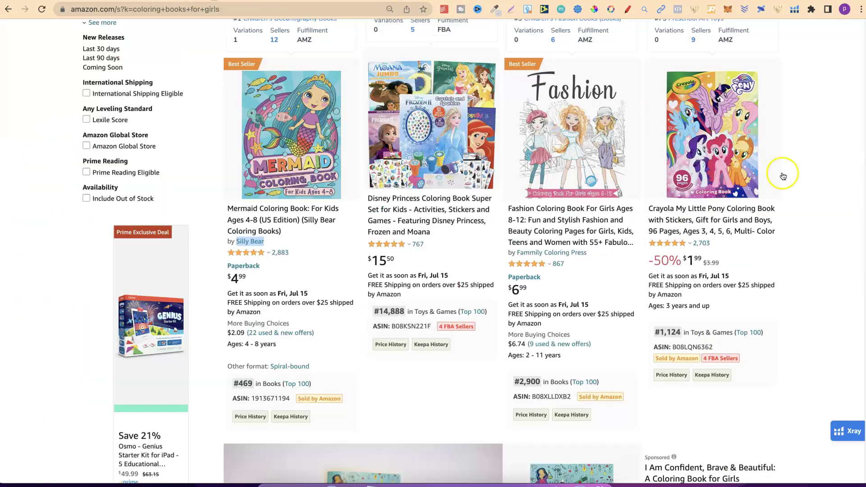
Open the Golden Age Press author page from the Cute Dogs Coloring Book listing in a new tab and switch to it
drag(864, 76, 864, 114)
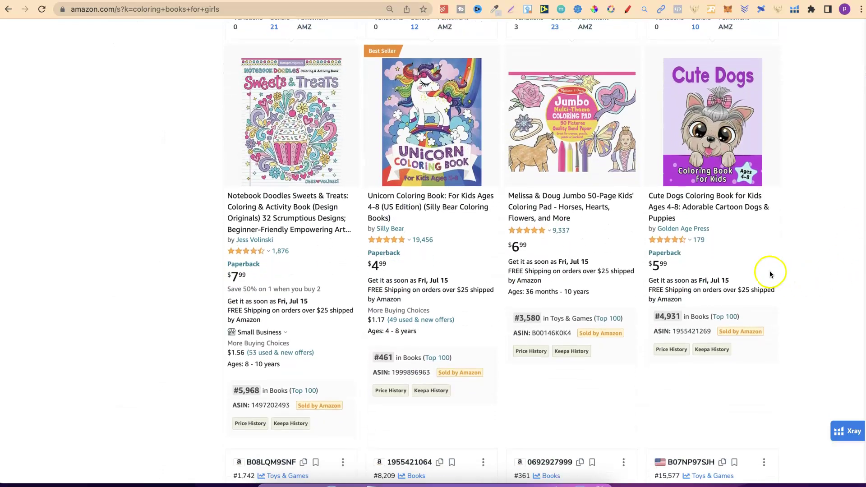
right_click(690, 229)
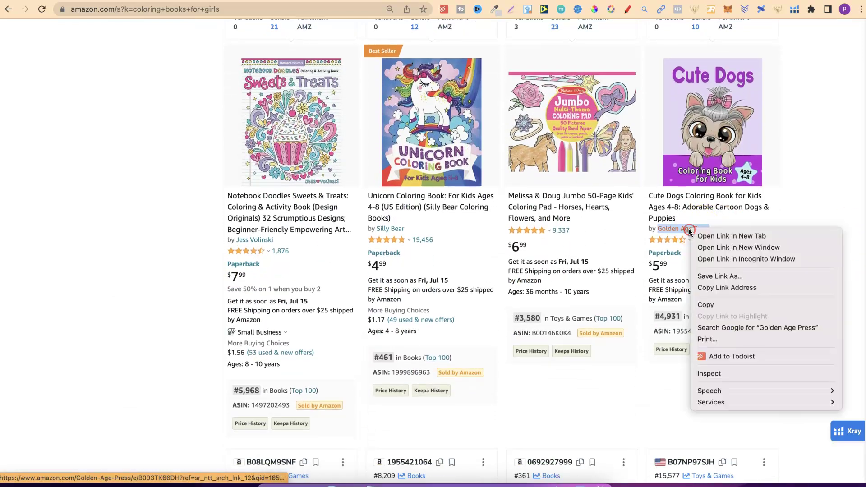
click(706, 237)
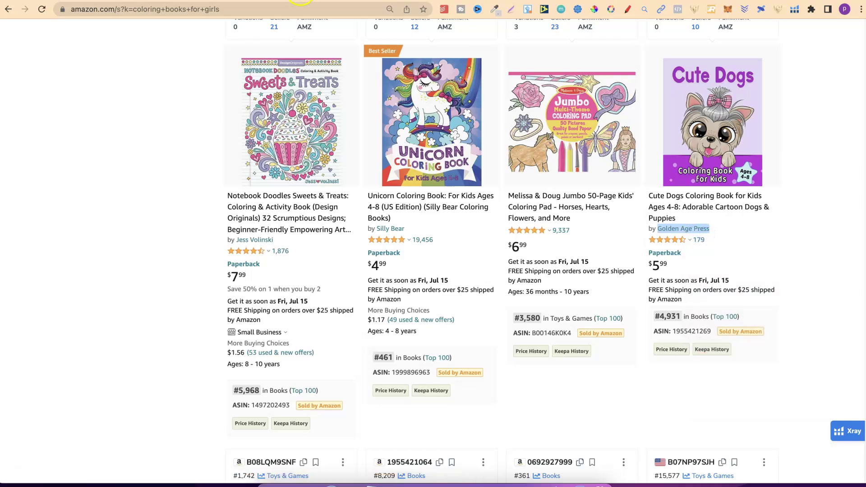
click(316, 1)
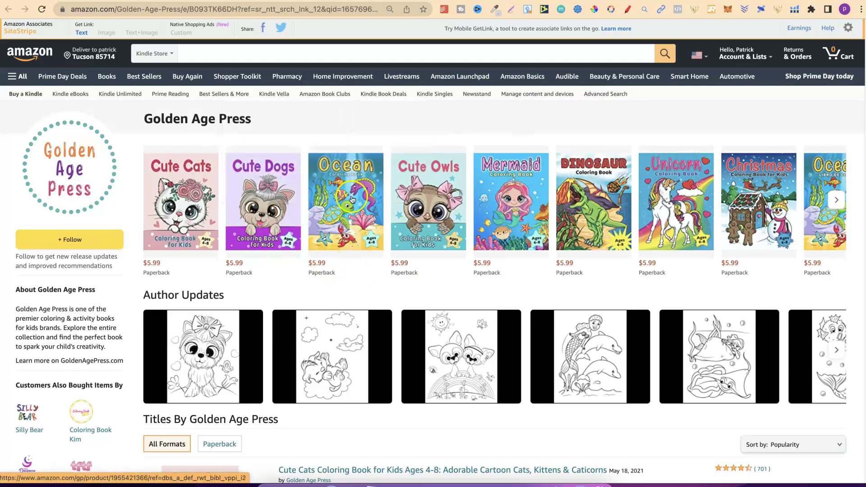
Review the covers and sales ranks of all titles on the Golden Age Press author page
mouse_move(516, 206)
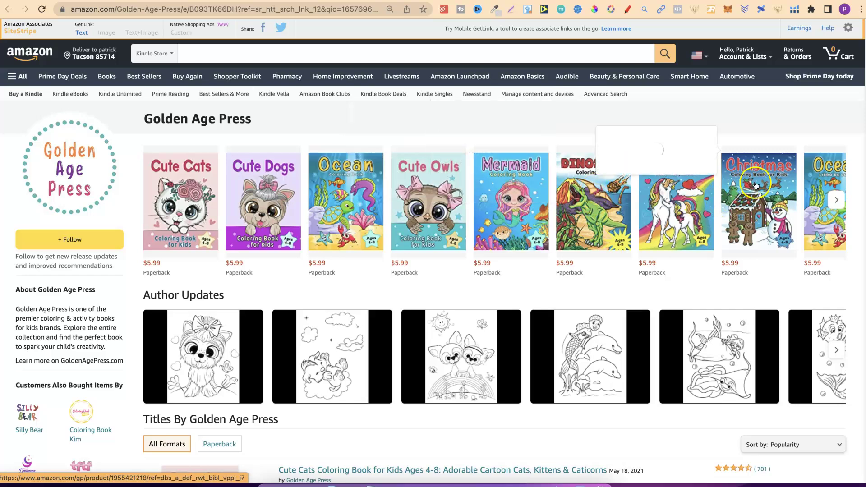
scroll(859, 58, down, 7)
scroll(861, 94, down, 6)
scroll(454, 252, down, 3)
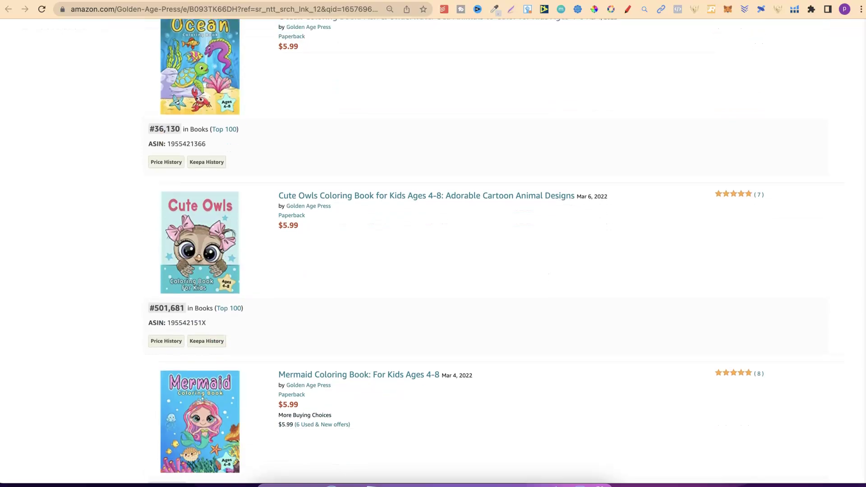
scroll(863, 163, down, 15)
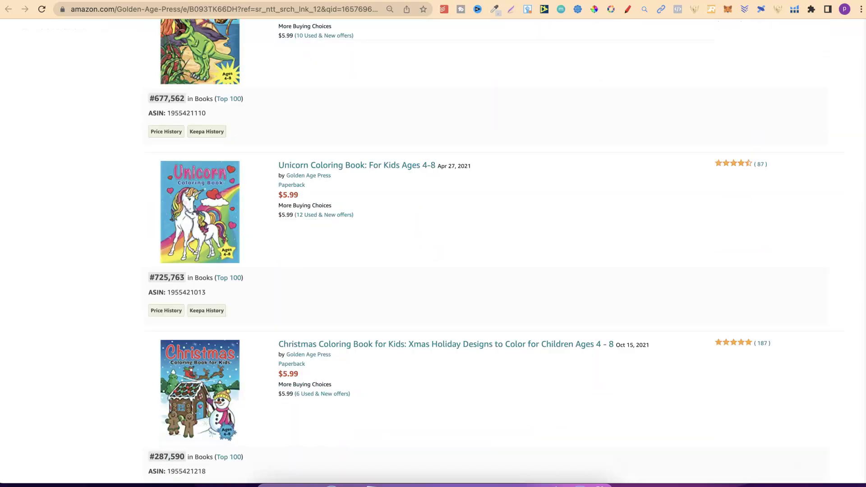
drag(861, 228, 863, 27)
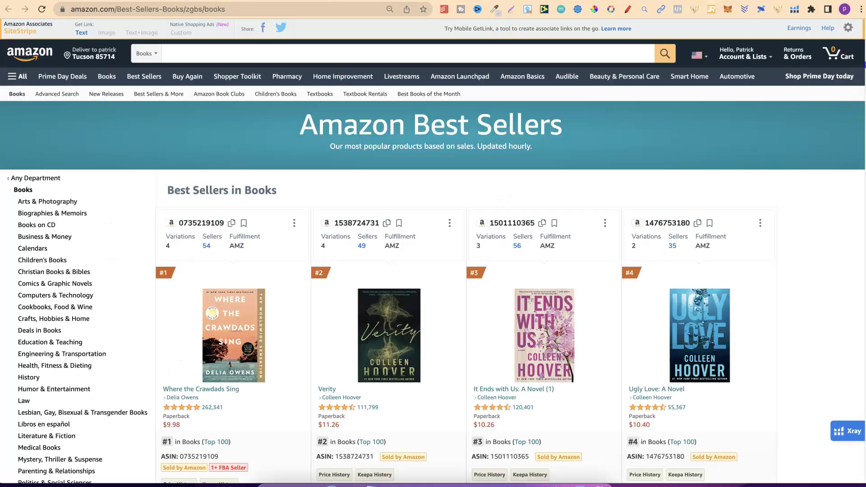
Examine Amazon's Best Sellers in Books list for children's and workbook-style titles, through rank 50
scroll(861, 65, down, 2)
scroll(864, 69, down, 6)
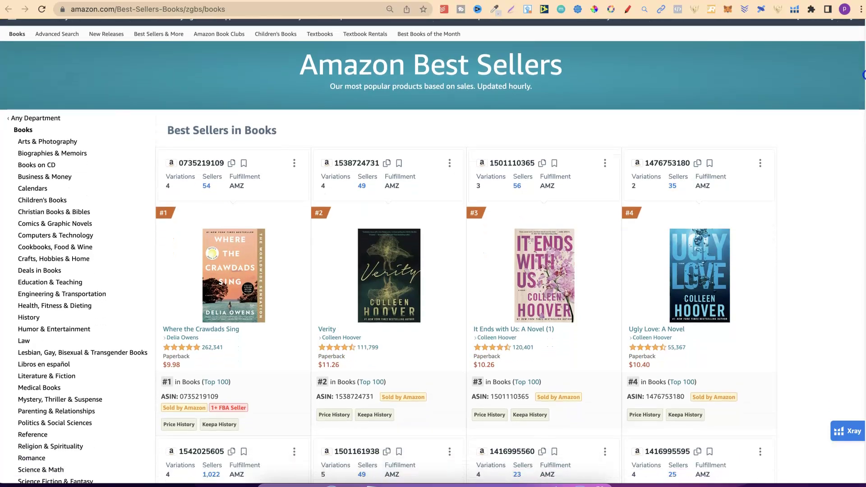
scroll(863, 110, down, 7)
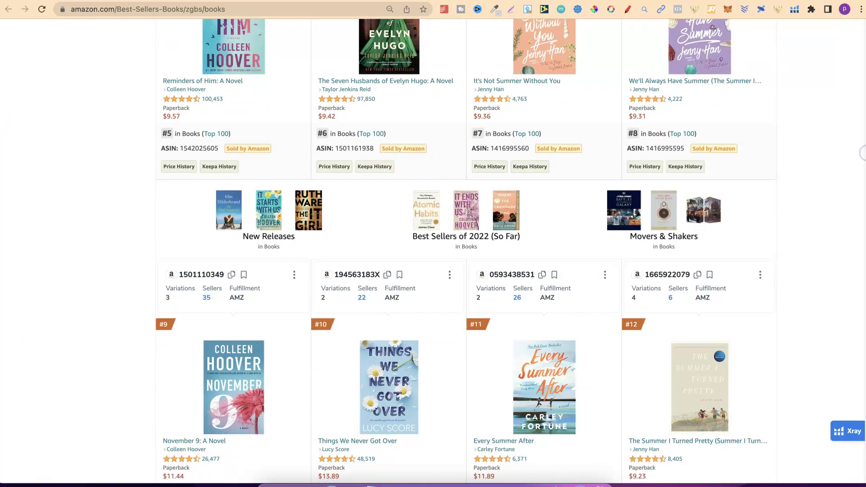
scroll(863, 151, down, 1)
drag(863, 147, 863, 197)
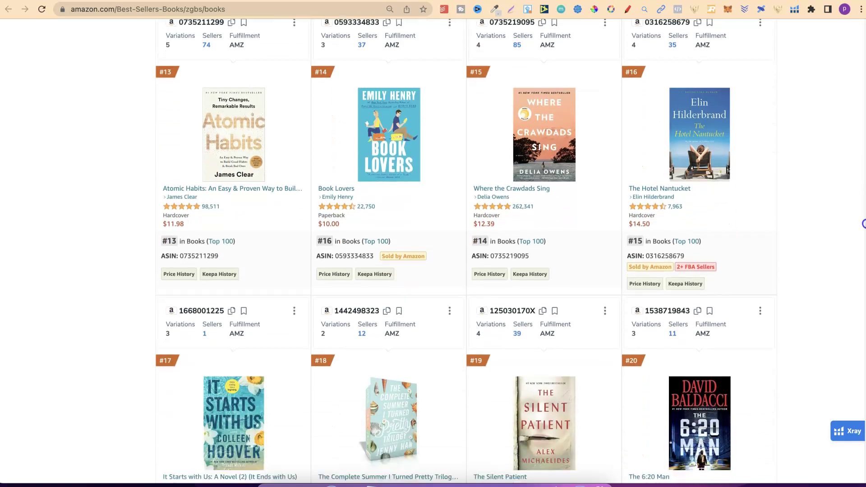
drag(863, 240, 863, 313)
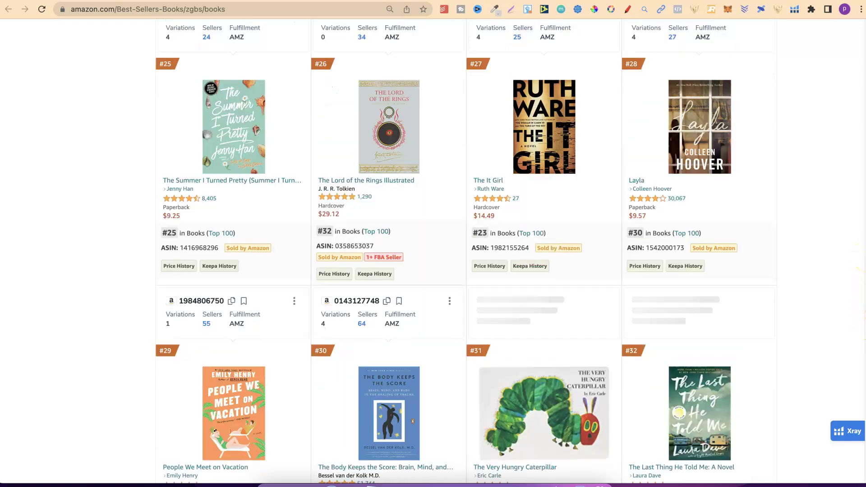
drag(863, 258, 863, 341)
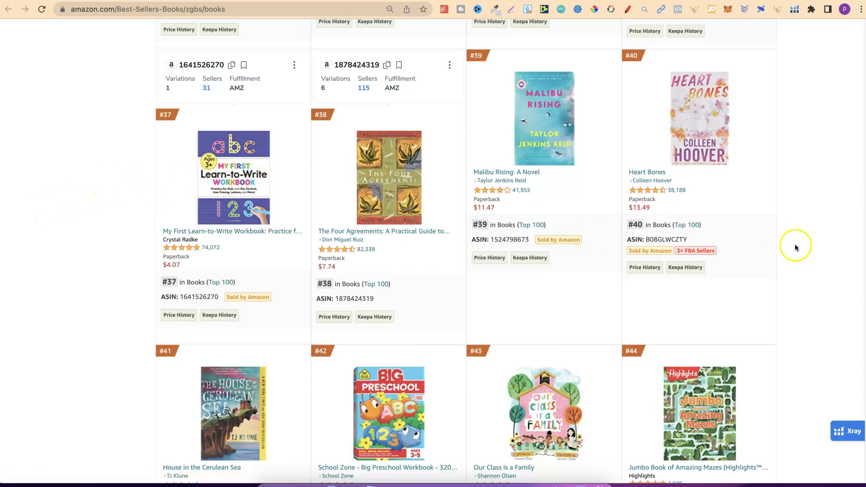
scroll(864, 316, down, 4)
scroll(863, 316, down, 4)
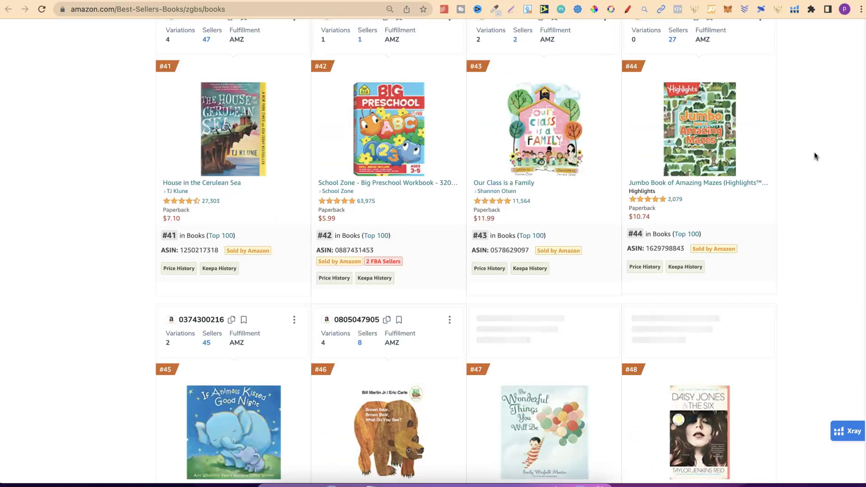
scroll(433, 253, down, 10)
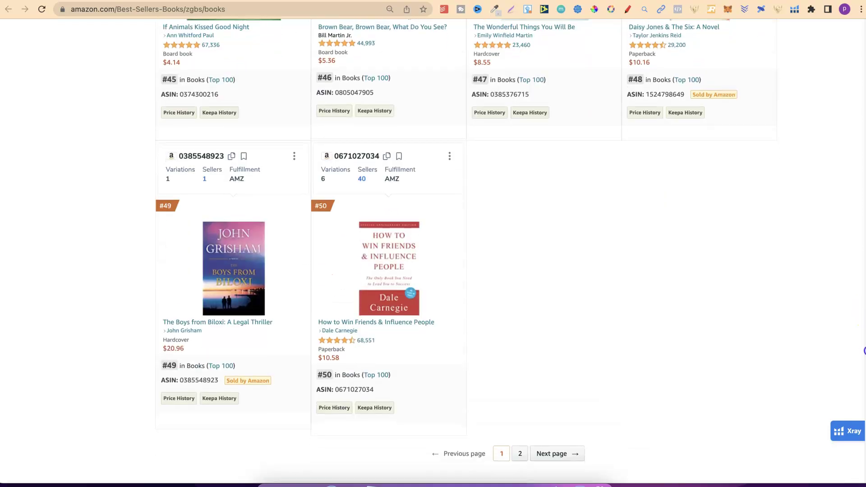
Open the second page of Amazon's Best Sellers in Books list and look through the titles from rank 51
scroll(863, 351, down, 3)
click(520, 326)
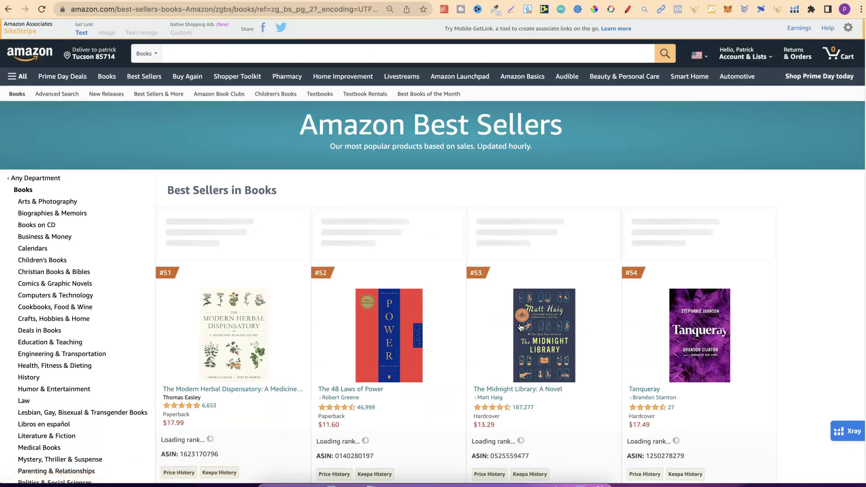
click(525, 319)
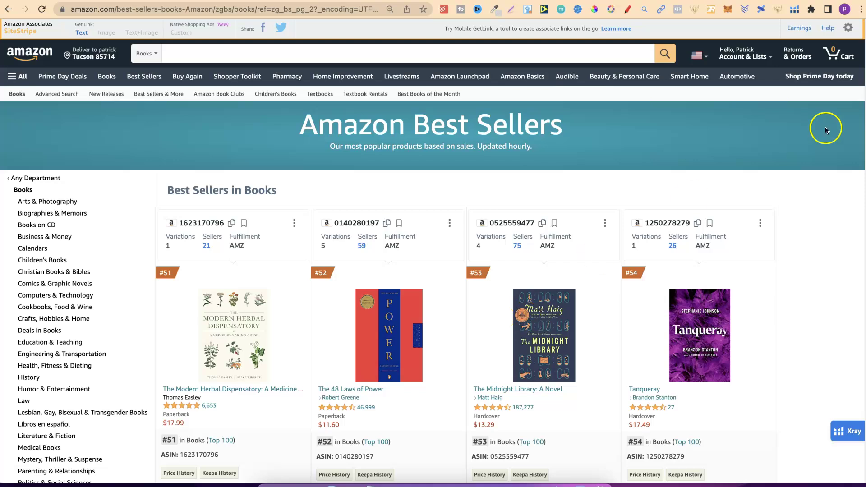
scroll(864, 66, down, 3)
scroll(863, 66, down, 15)
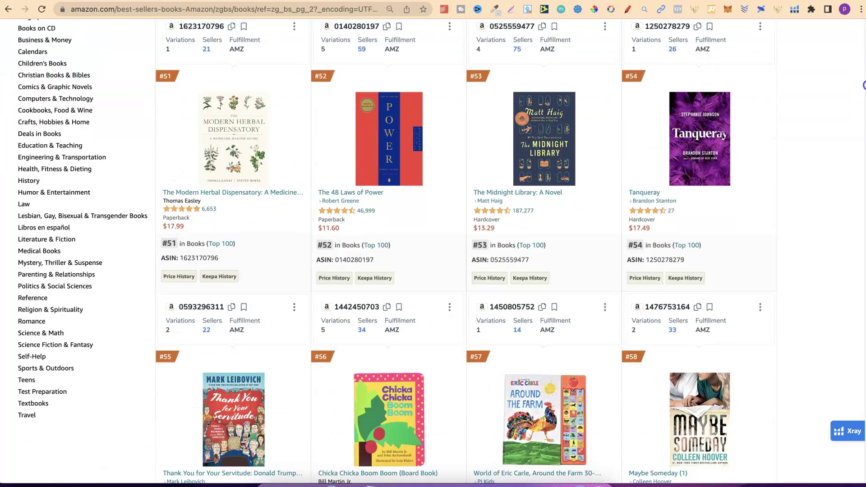
scroll(863, 125, down, 4)
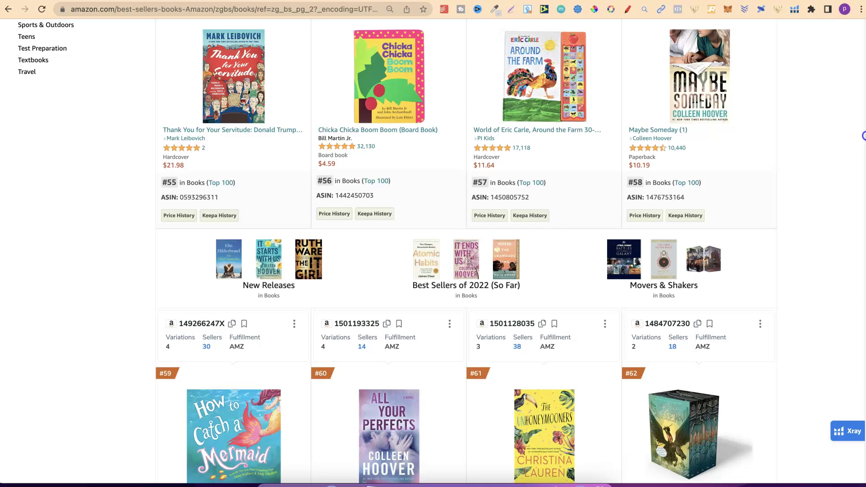
scroll(864, 124, up, 20)
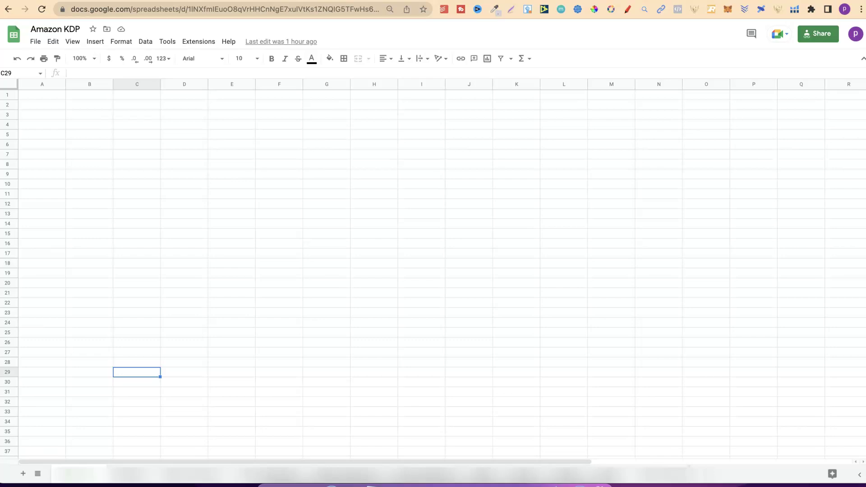
In the Amazon KDP Google Sheets spreadsheet, enter the headers Coloring Books, Planners and Logbooks in cells A1 to C1
click(89, 422)
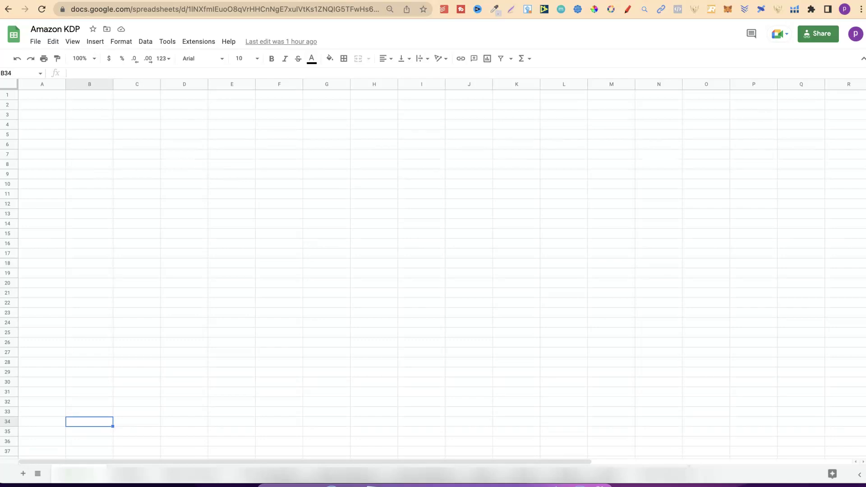
click(41, 95)
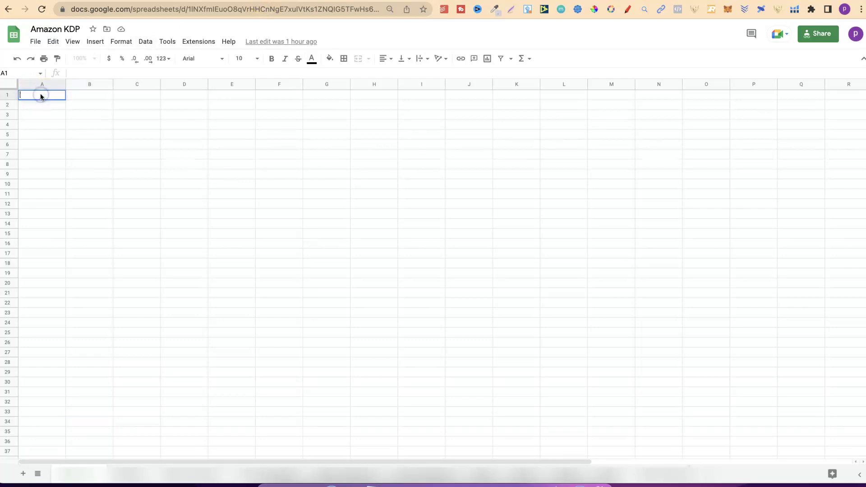
text(Coloring Books)
click(74, 96)
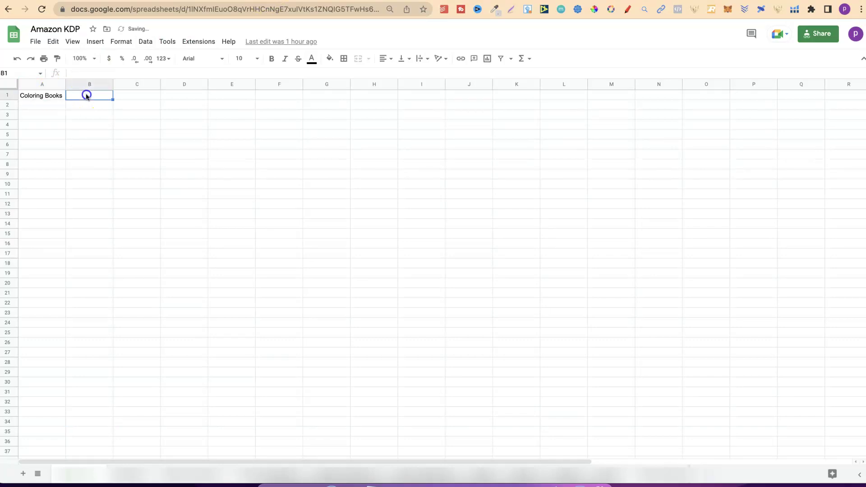
text(Planners)
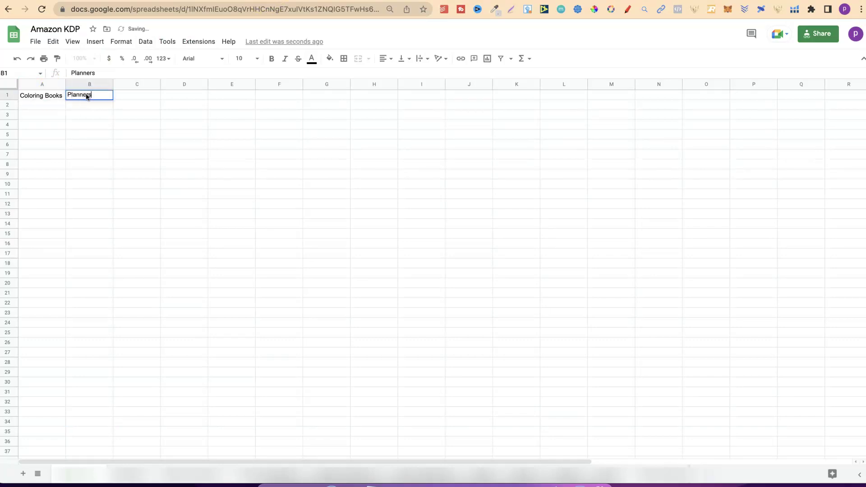
click(131, 90)
double_click(134, 95)
text(Lo)
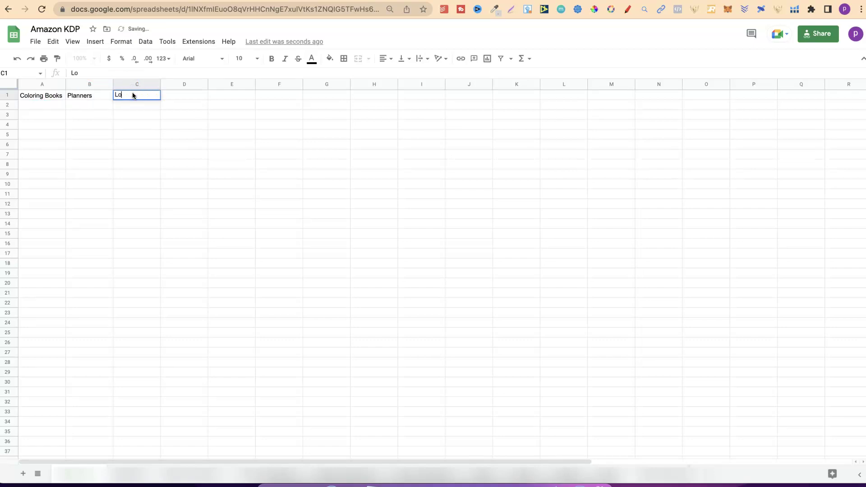
text(gbooks)
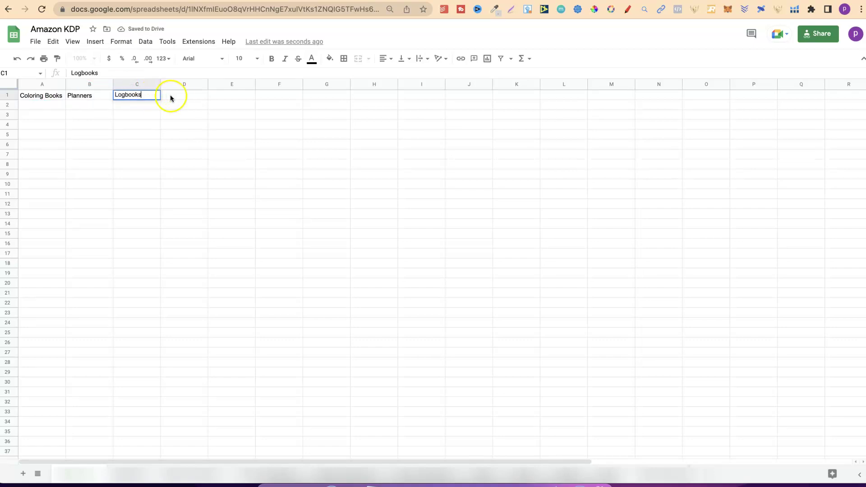
Add the headers Activity Books in D1 and Notebooks in E1, and widen columns A to E equally
double_click(178, 96)
text(Ac)
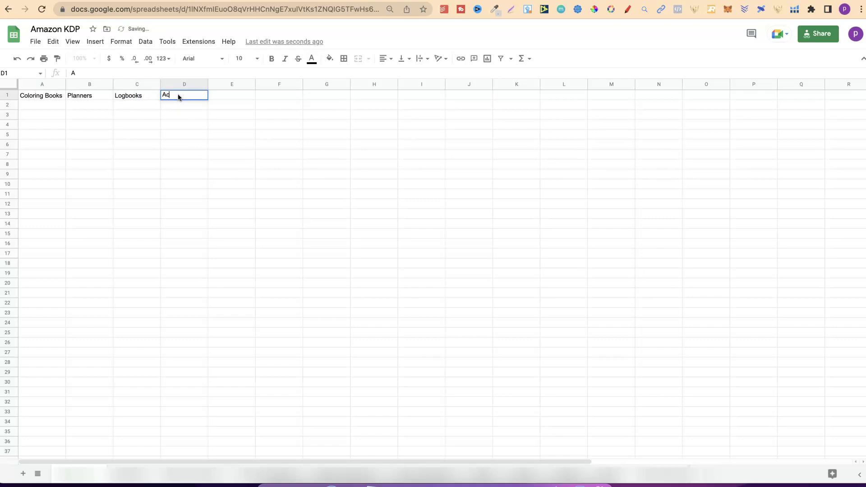
text(tivity Books)
double_click(230, 96)
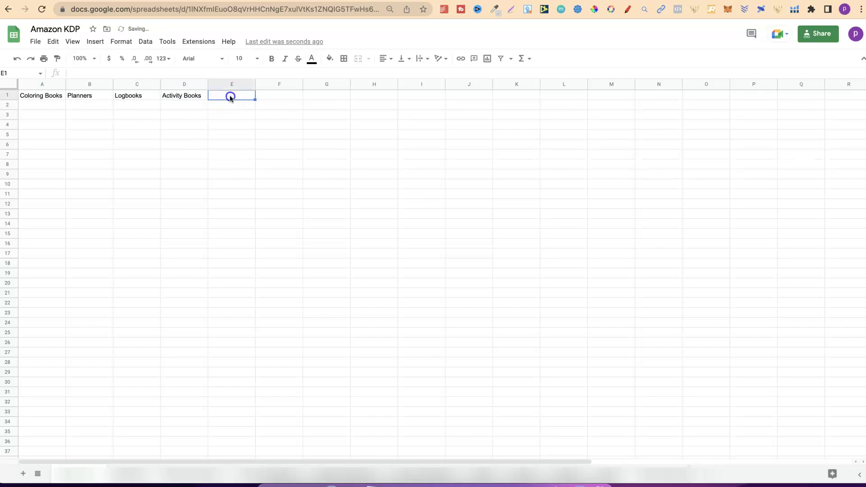
text(Notebooks)
drag(66, 82, 502, 84)
click(284, 144)
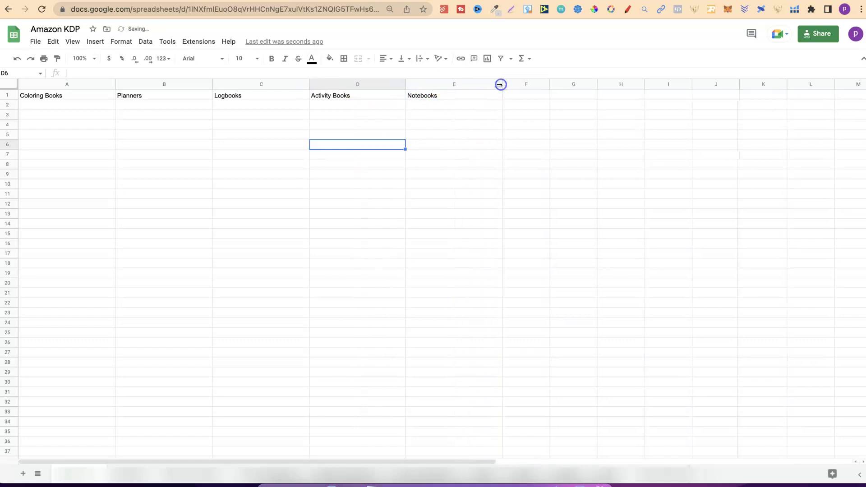
Format header row 1 as bold, size 11 and centred, with a light grey fill
click(8, 95)
click(272, 63)
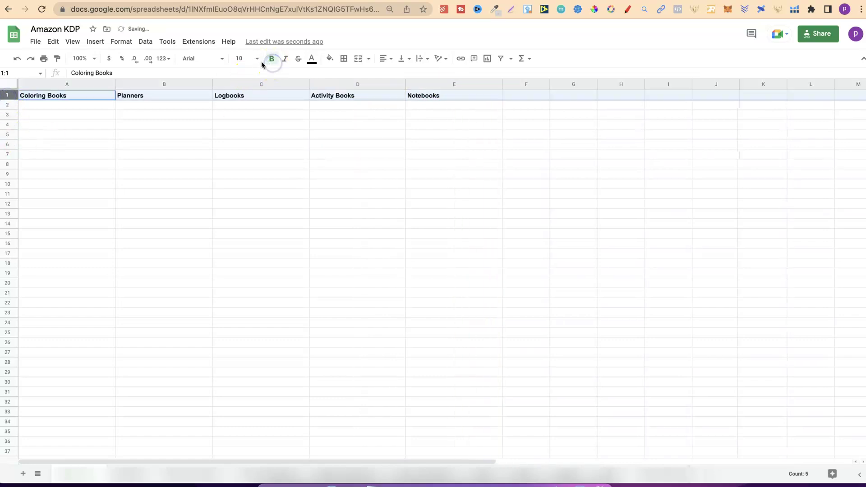
click(257, 58)
click(241, 150)
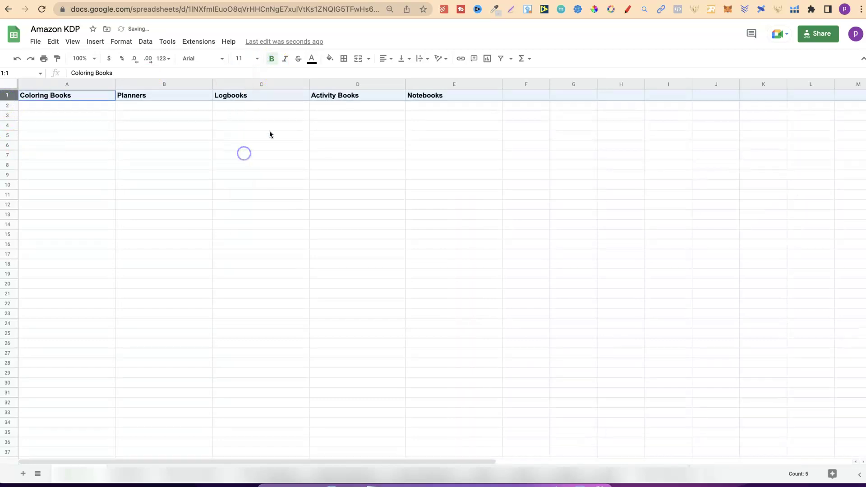
click(384, 58)
click(399, 75)
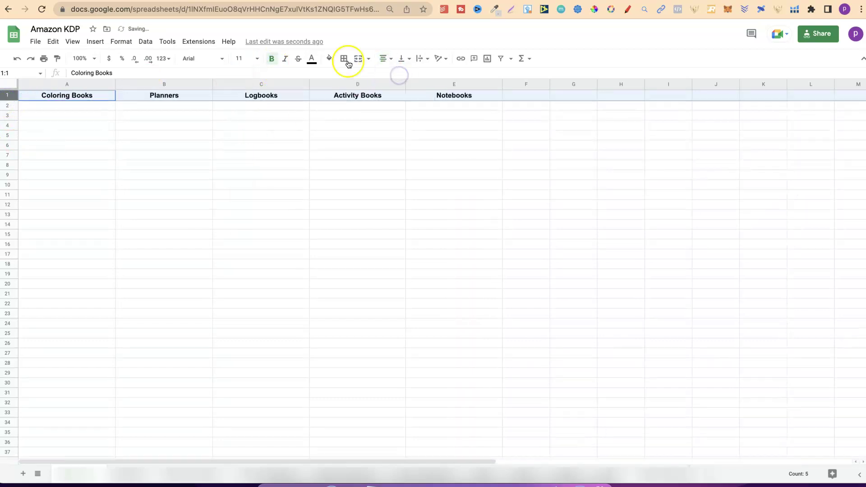
click(330, 59)
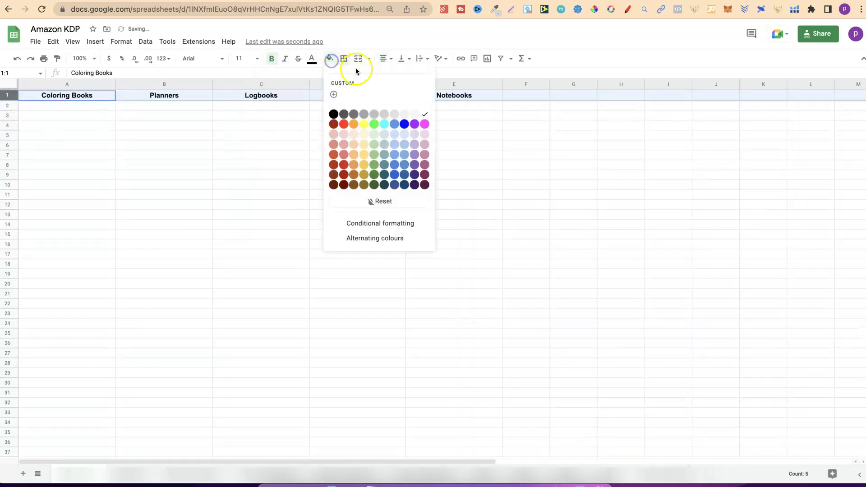
click(410, 114)
click(306, 147)
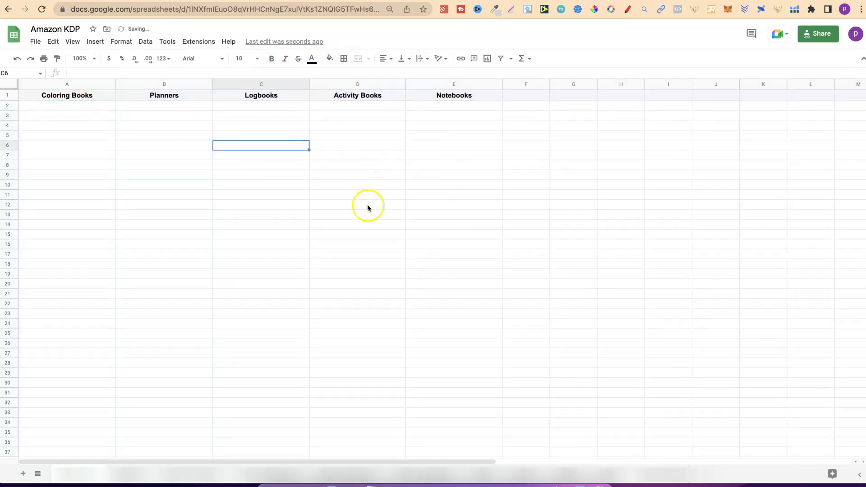
click(343, 244)
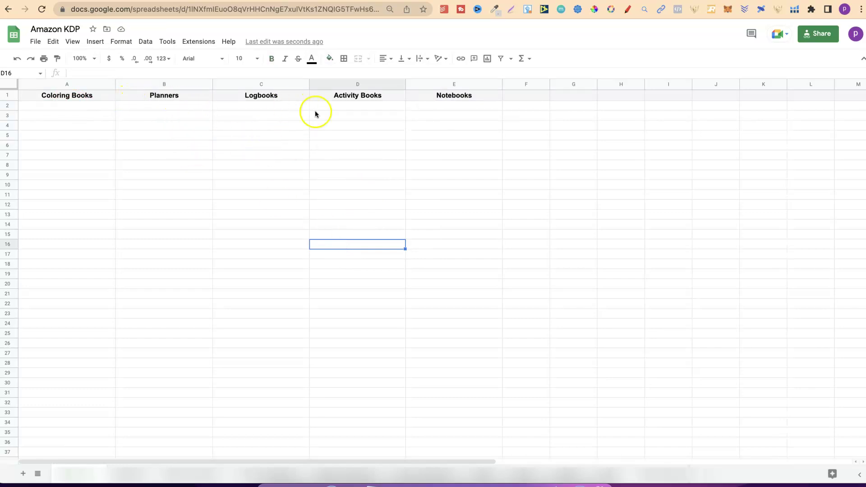
click(48, 107)
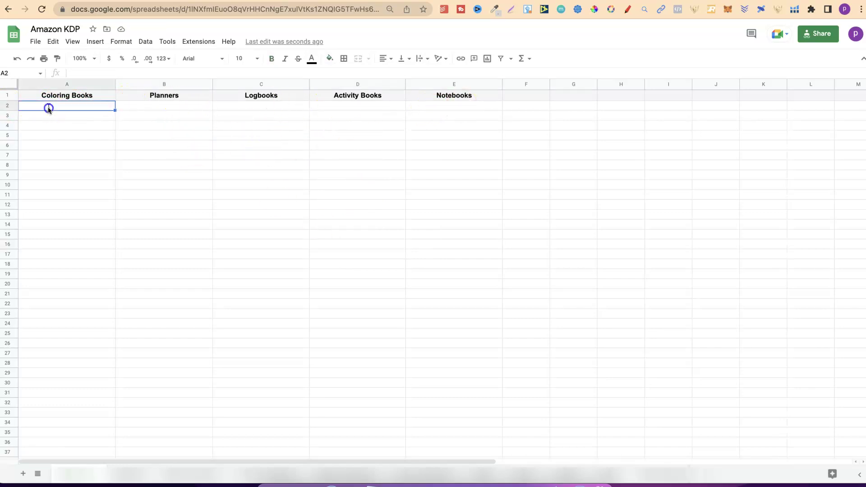
click(43, 175)
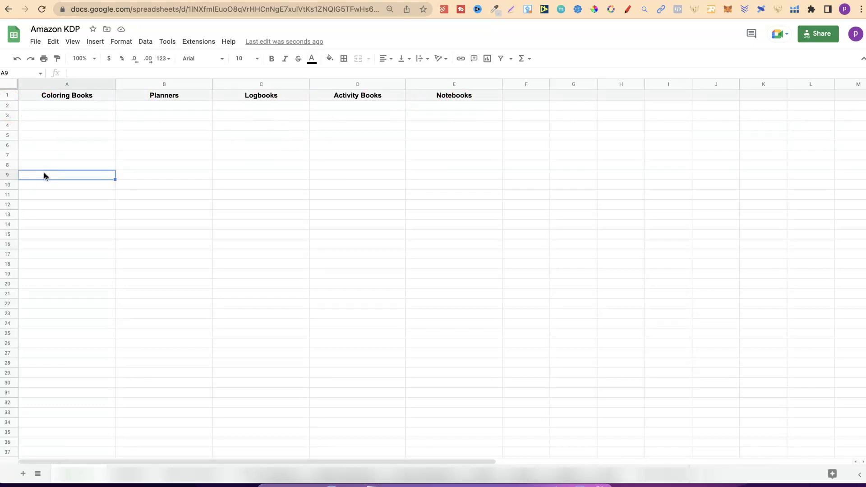